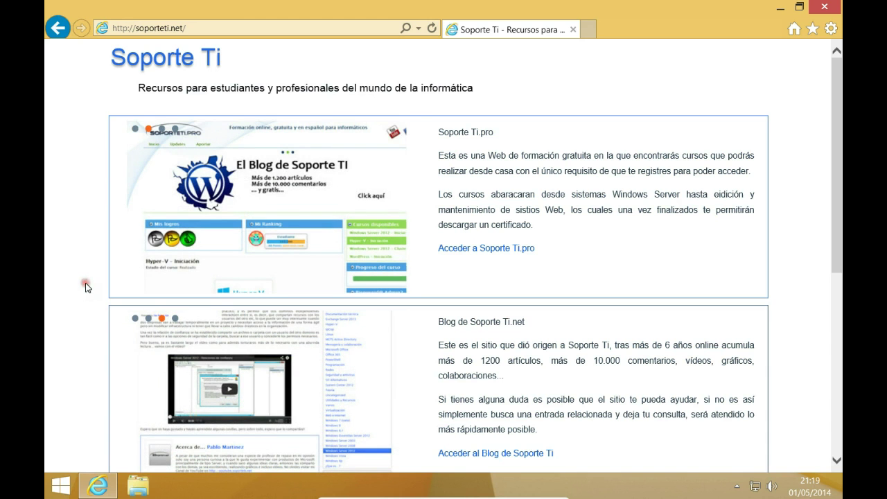
Look through the Soporte Ti home page and open the eTienda de Soporte Ti site
{"action": "scroll", "coordinate": [86, 287], "scroll_direction": "down", "scroll_amount": 5}
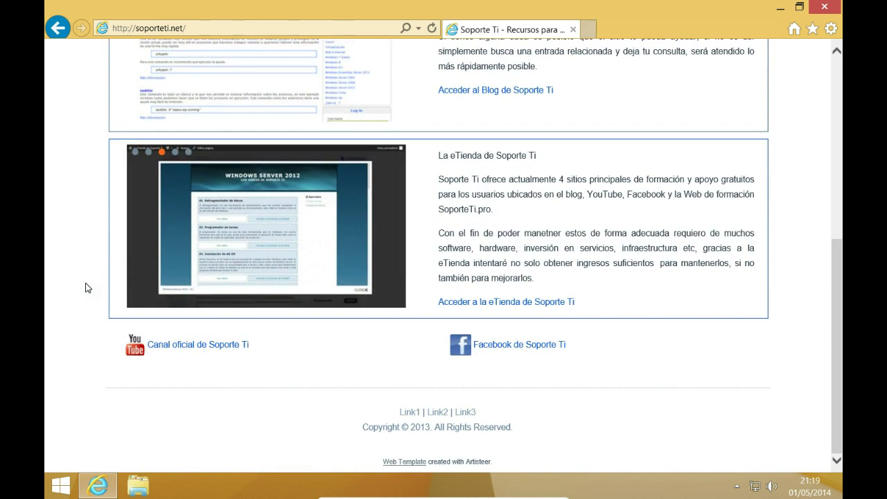
{"action": "scroll", "coordinate": [86, 287], "scroll_direction": "up", "scroll_amount": 5}
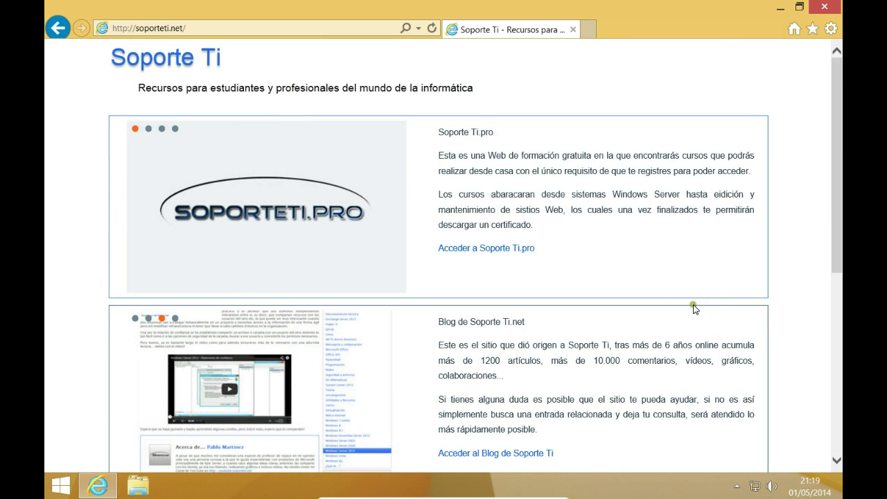
{"action": "scroll", "coordinate": [485, 256], "scroll_direction": "down", "scroll_amount": 5}
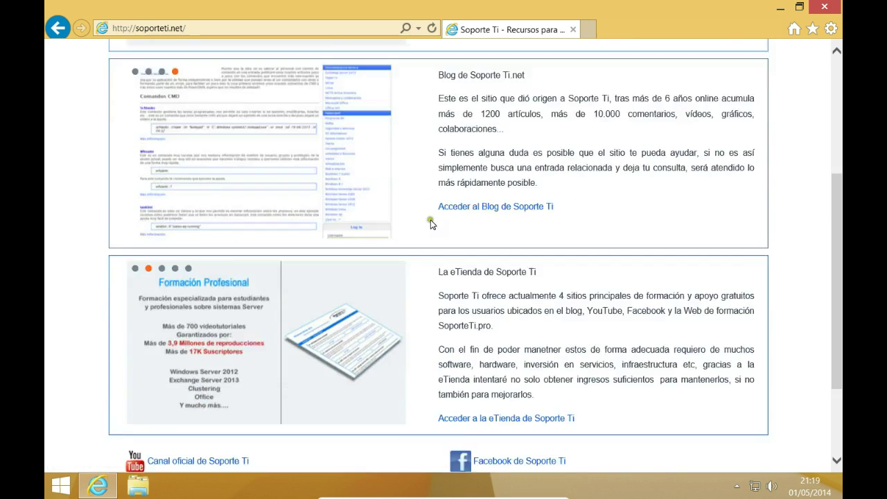
{"action": "scroll", "coordinate": [397, 233], "scroll_direction": "up", "scroll_amount": 5}
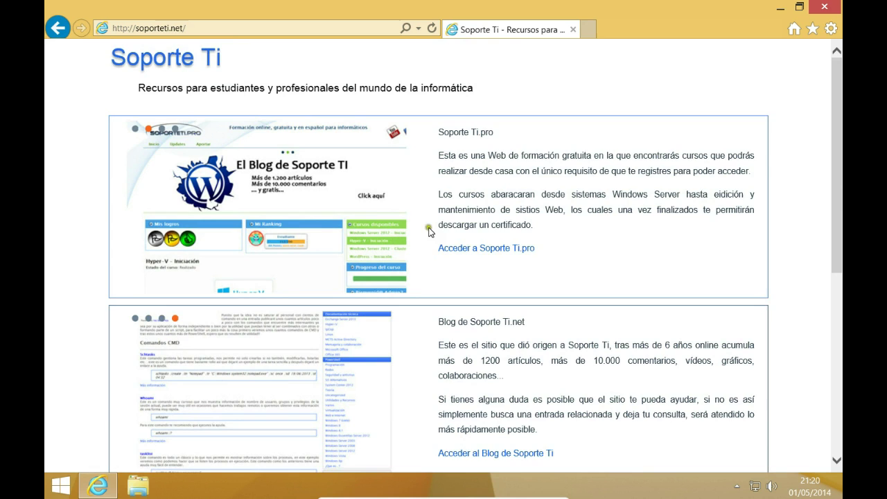
{"action": "scroll", "coordinate": [500, 201], "scroll_direction": "down", "scroll_amount": 5}
{"action": "left_click", "coordinate": [490, 303]}
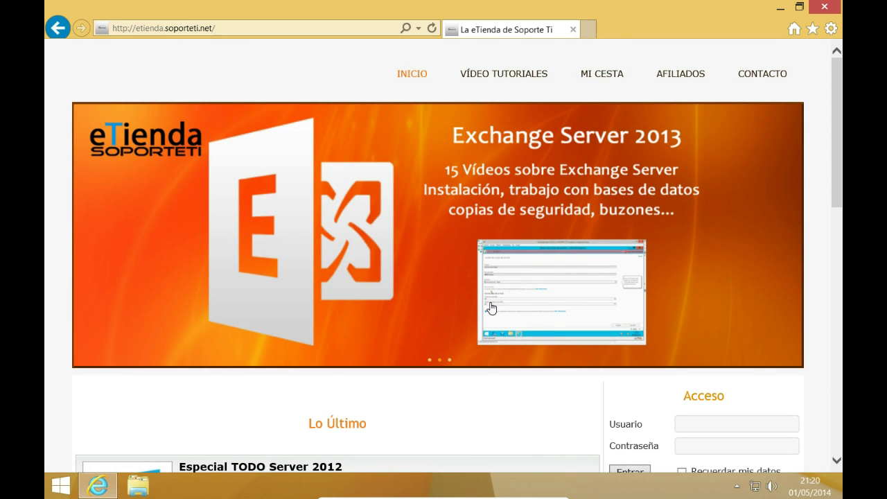
Close the eTienda page and launch Wireshark from the desktop
{"action": "left_click", "coordinate": [572, 32]}
{"action": "double_click", "coordinate": [67, 104]}
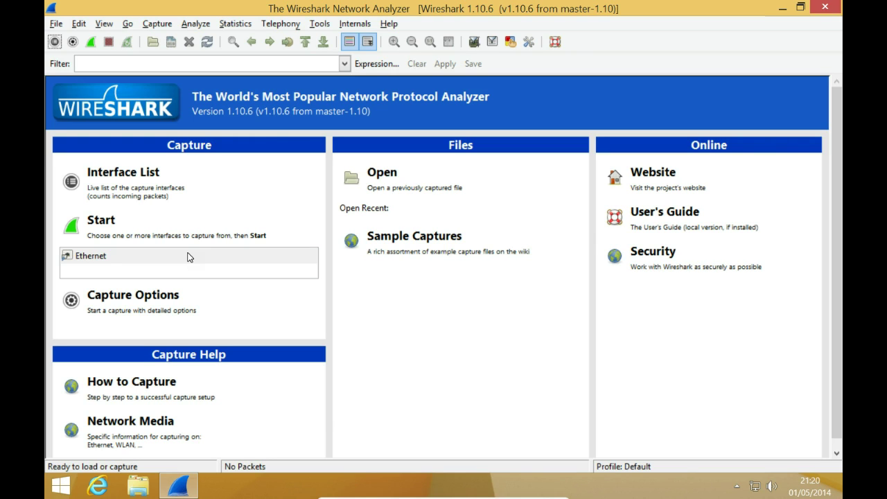
Open Internet Explorer and load soporteti.net
{"action": "left_click", "coordinate": [97, 486]}
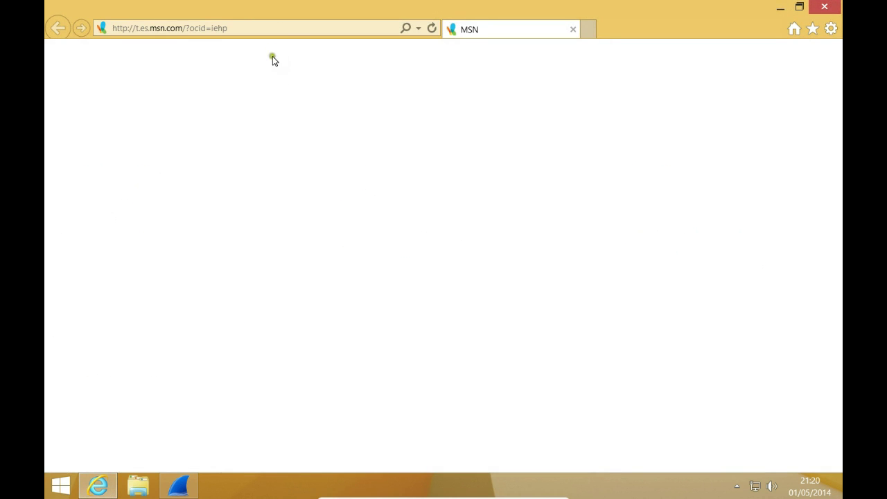
{"action": "left_click", "coordinate": [279, 30]}
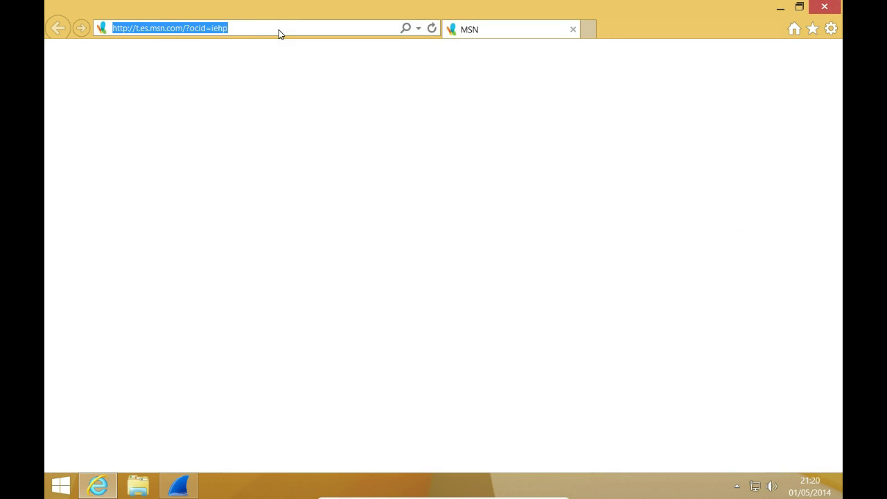
{"action": "type", "text": "soporteti.net/"}
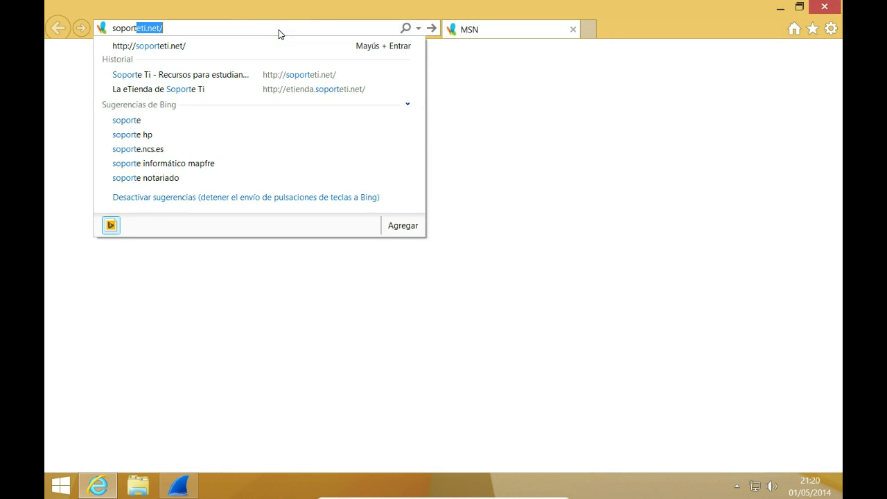
{"action": "key", "text": "Return"}
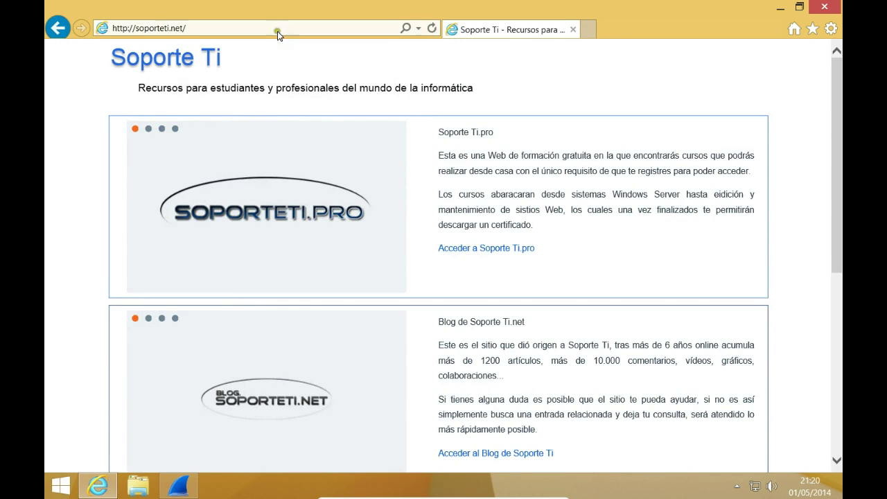
Switch to Wireshark, start a live capture on the Ethernet interface and enlarge the packet details area
{"action": "left_click", "coordinate": [178, 474]}
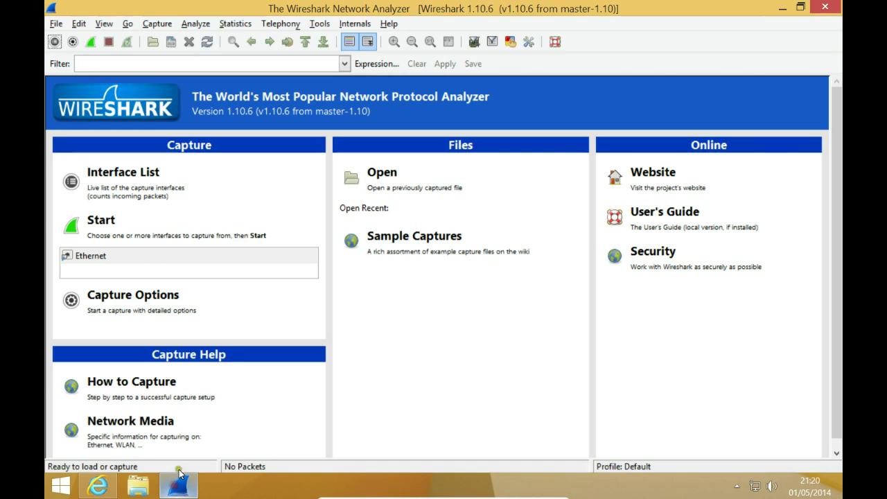
{"action": "left_click", "coordinate": [181, 231]}
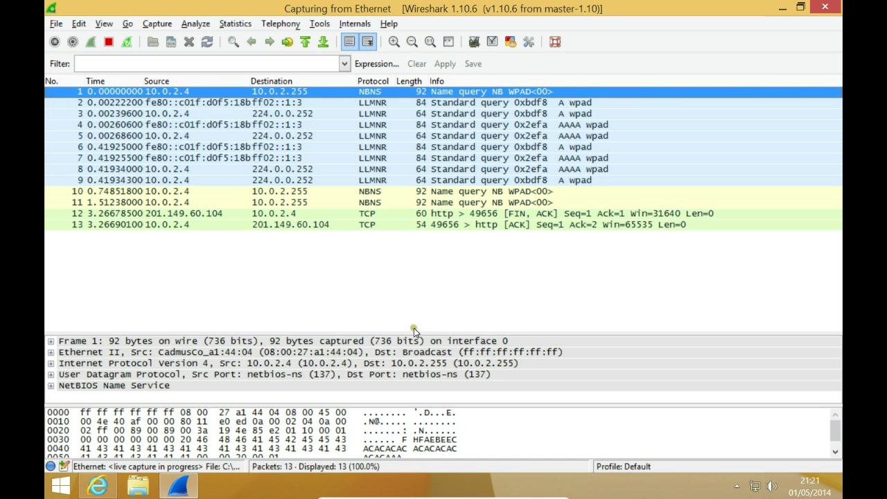
{"action": "left_click_drag", "start_coordinate": [411, 336], "coordinate": [414, 290]}
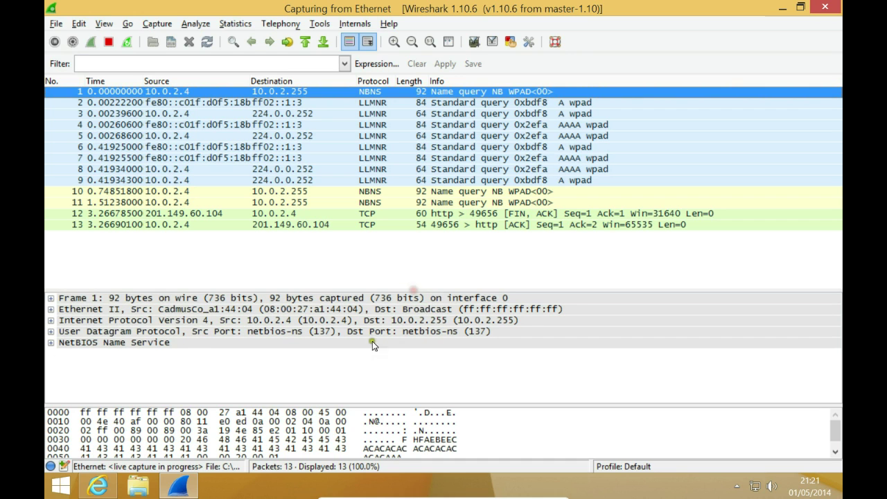
Examine the NetBIOS Name Service details of the first captured packet, then collapse them again
{"action": "left_click", "coordinate": [325, 378]}
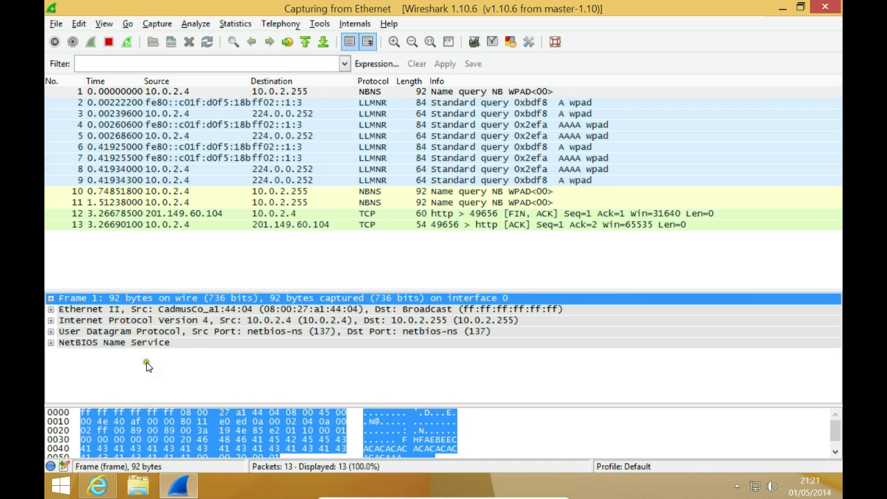
{"action": "left_click", "coordinate": [51, 342]}
{"action": "scroll", "coordinate": [219, 362], "scroll_direction": "down", "scroll_amount": 1}
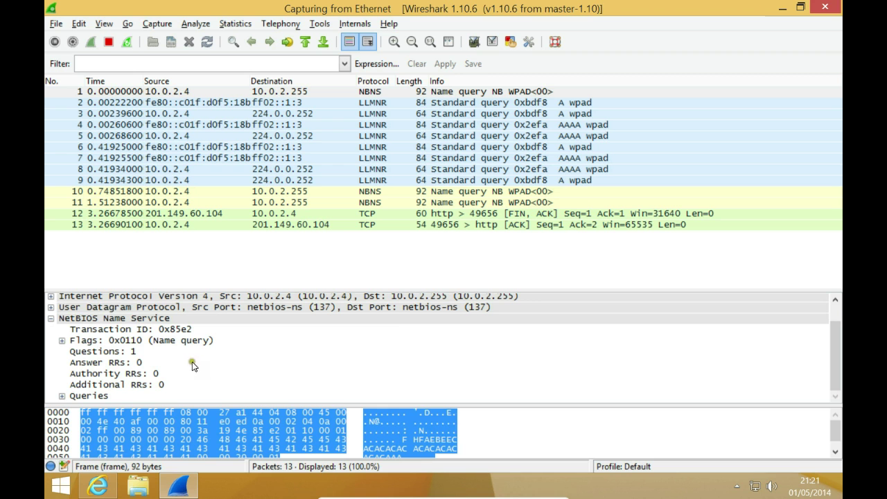
{"action": "left_click", "coordinate": [51, 319]}
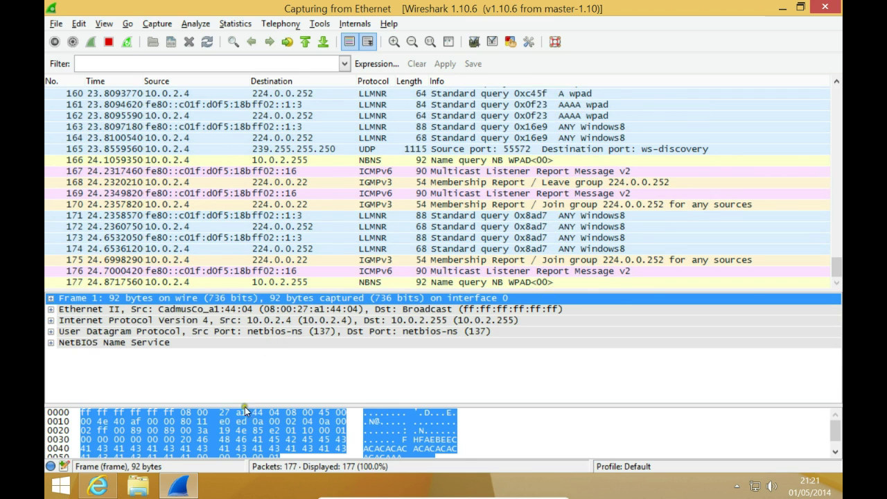
Switch to Internet Explorer, open the Soporte Ti blog and browse its recent posts to generate traffic
{"action": "left_click", "coordinate": [111, 484]}
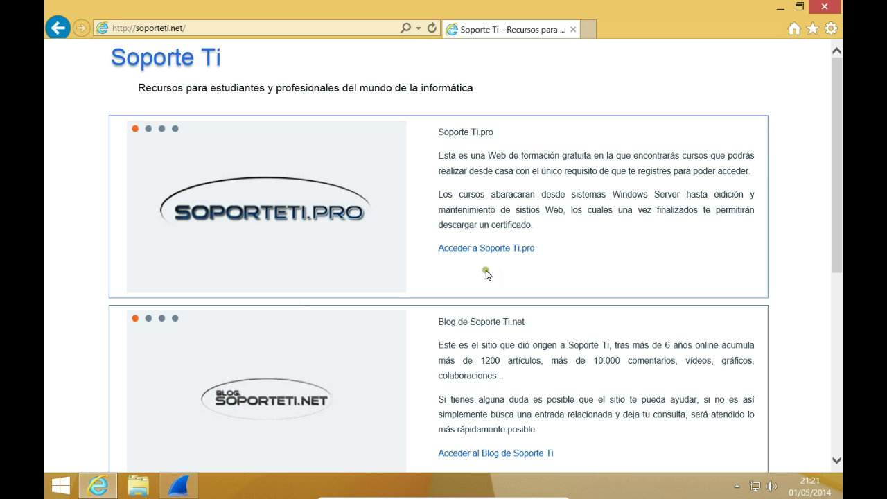
{"action": "scroll", "coordinate": [486, 274], "scroll_direction": "down", "scroll_amount": 2}
{"action": "left_click", "coordinate": [476, 324]}
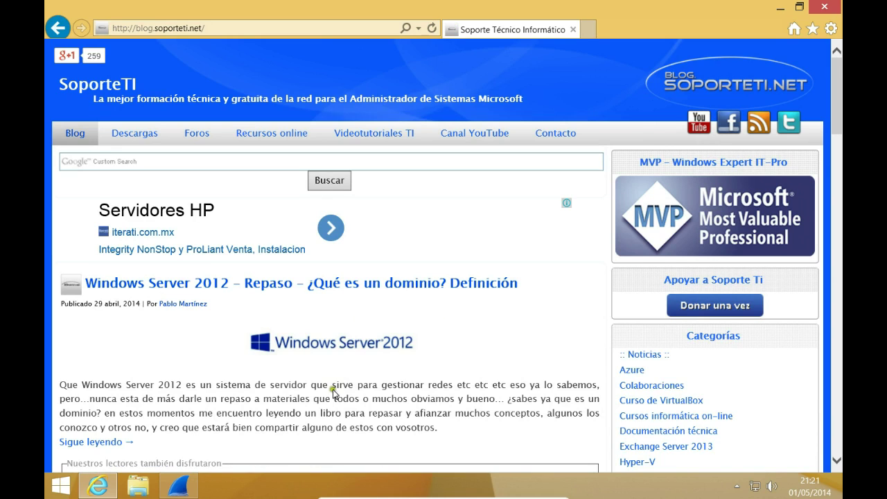
{"action": "scroll", "coordinate": [329, 412], "scroll_direction": "down", "scroll_amount": 3}
{"action": "scroll", "coordinate": [328, 412], "scroll_direction": "down", "scroll_amount": 7}
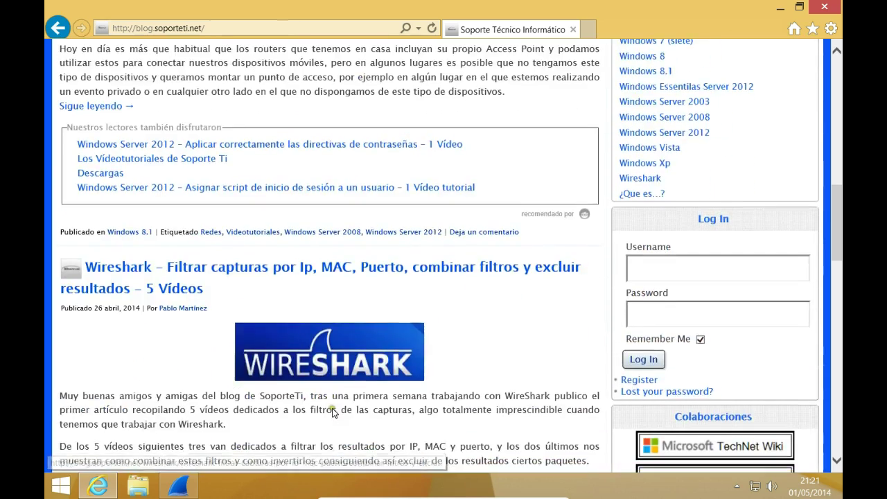
{"action": "scroll", "coordinate": [332, 413], "scroll_direction": "up", "scroll_amount": 10}
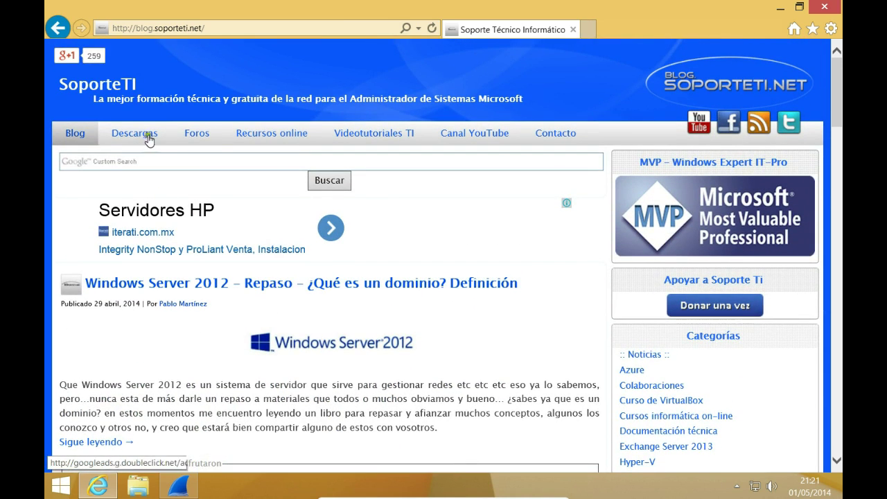
Open the blog's Foros page and look over its list of forums
{"action": "left_click", "coordinate": [196, 133]}
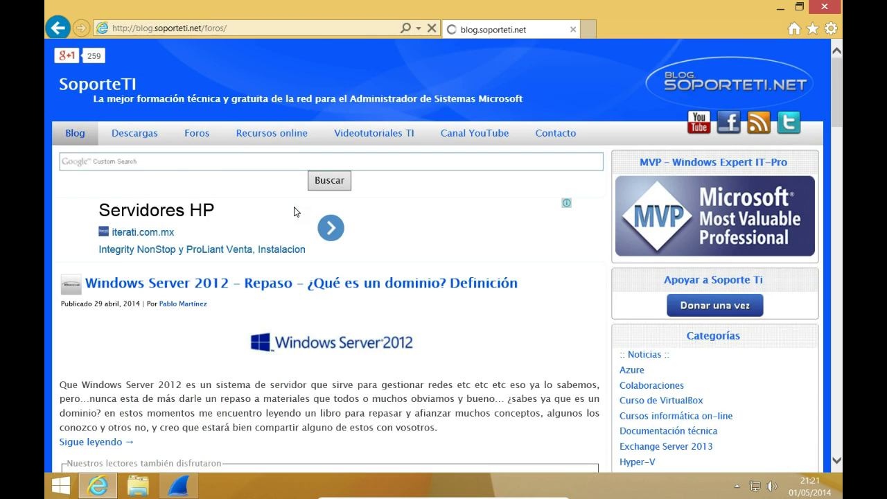
{"action": "scroll", "coordinate": [287, 218], "scroll_direction": "down", "scroll_amount": 5}
{"action": "scroll", "coordinate": [283, 243], "scroll_direction": "up", "scroll_amount": 5}
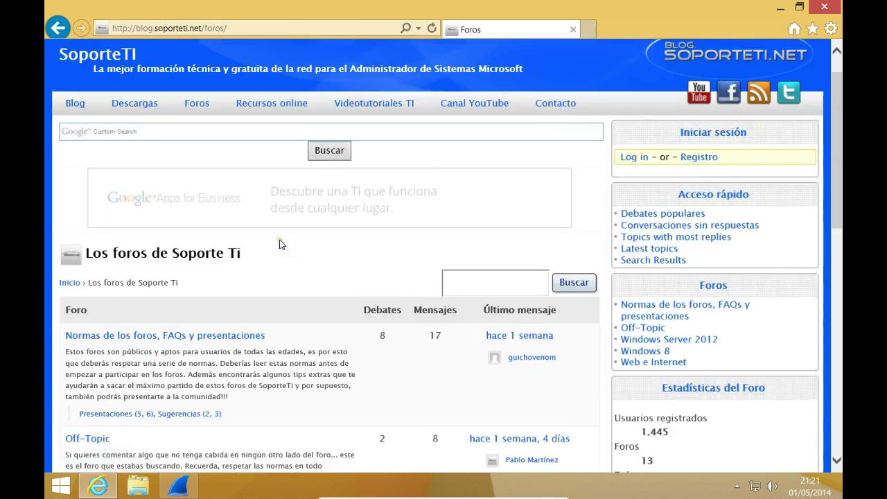
Return to the Blog front page, browse its posts down to the end and open the second page of posts
{"action": "left_click", "coordinate": [78, 133]}
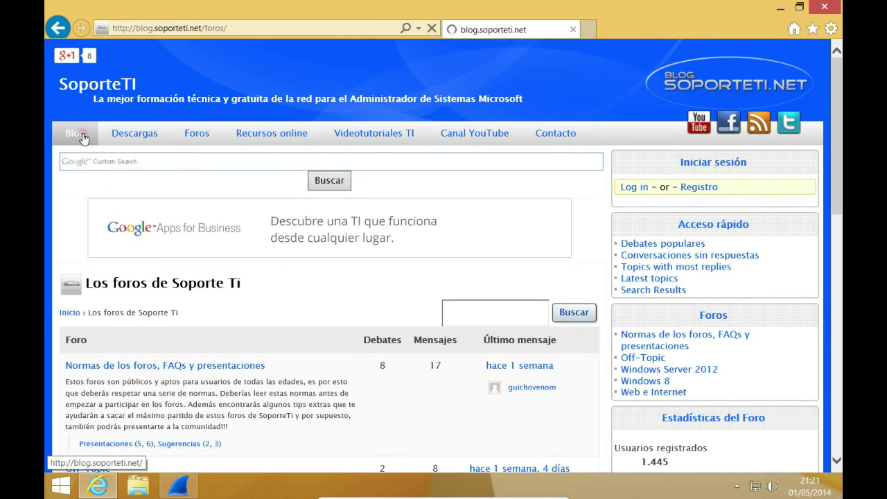
{"action": "scroll", "coordinate": [282, 277], "scroll_direction": "down", "scroll_amount": 15}
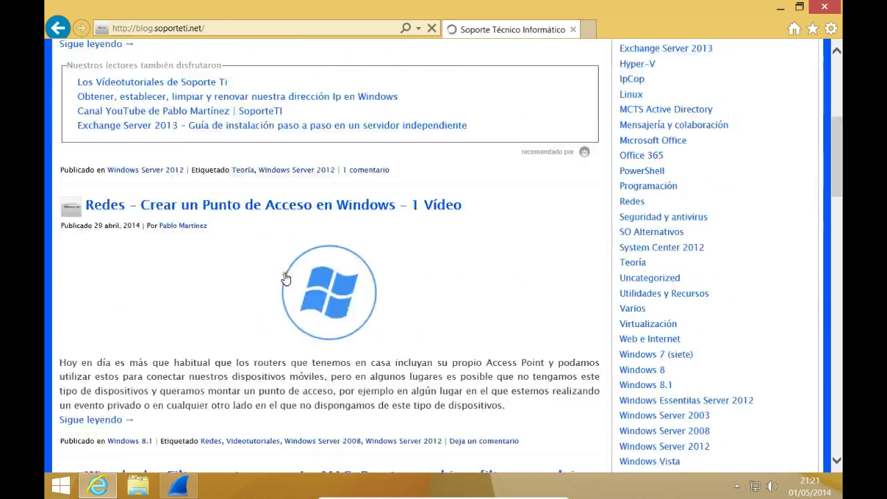
{"action": "scroll", "coordinate": [285, 277], "scroll_direction": "down", "scroll_amount": 15}
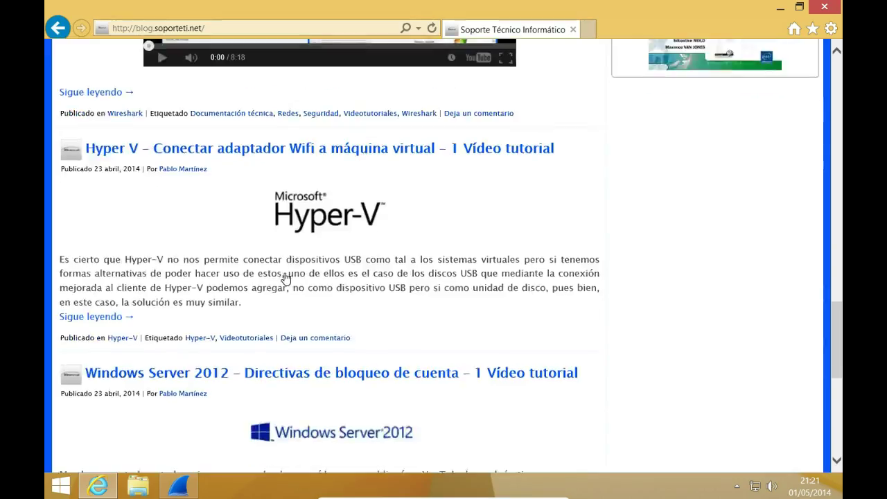
{"action": "scroll", "coordinate": [286, 277], "scroll_direction": "down", "scroll_amount": 2}
{"action": "scroll", "coordinate": [286, 277], "scroll_direction": "up", "scroll_amount": 3}
{"action": "scroll", "coordinate": [285, 278], "scroll_direction": "down", "scroll_amount": 2}
{"action": "scroll", "coordinate": [284, 279], "scroll_direction": "down", "scroll_amount": 3}
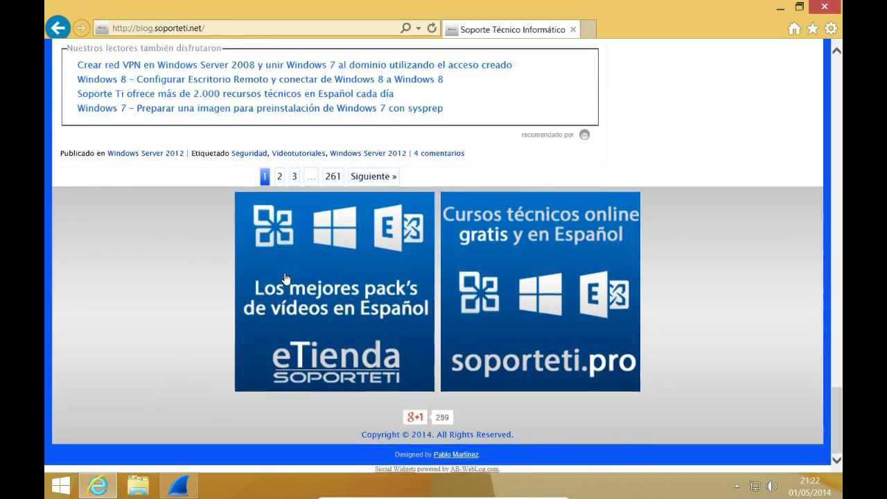
{"action": "scroll", "coordinate": [337, 257], "scroll_direction": "up", "scroll_amount": 4}
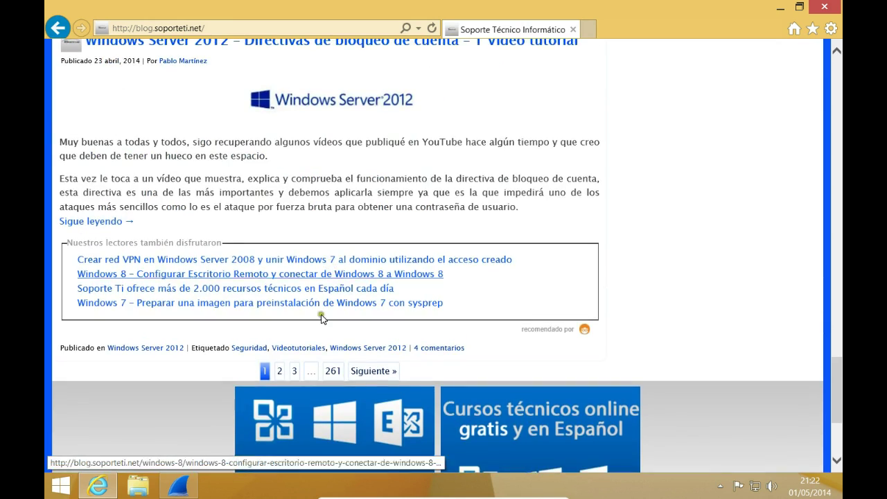
{"action": "left_click", "coordinate": [359, 371]}
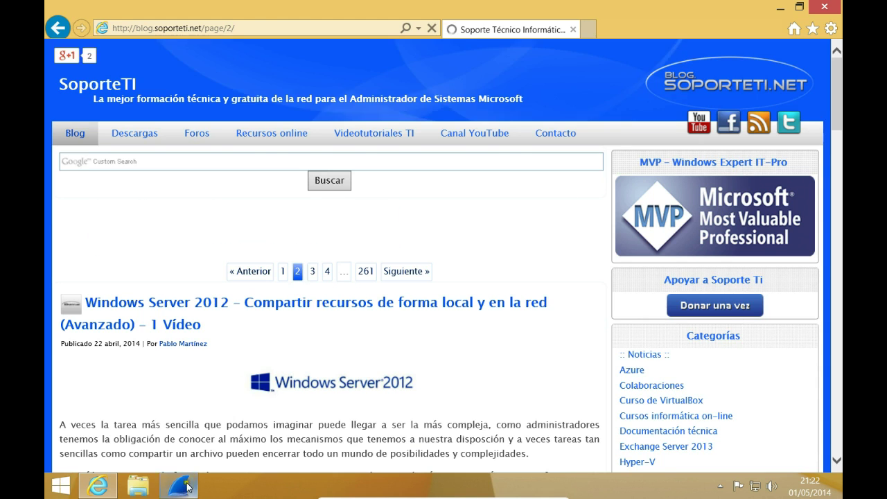
Switch back to Wireshark and stop the Ethernet capture
{"action": "left_click", "coordinate": [186, 487]}
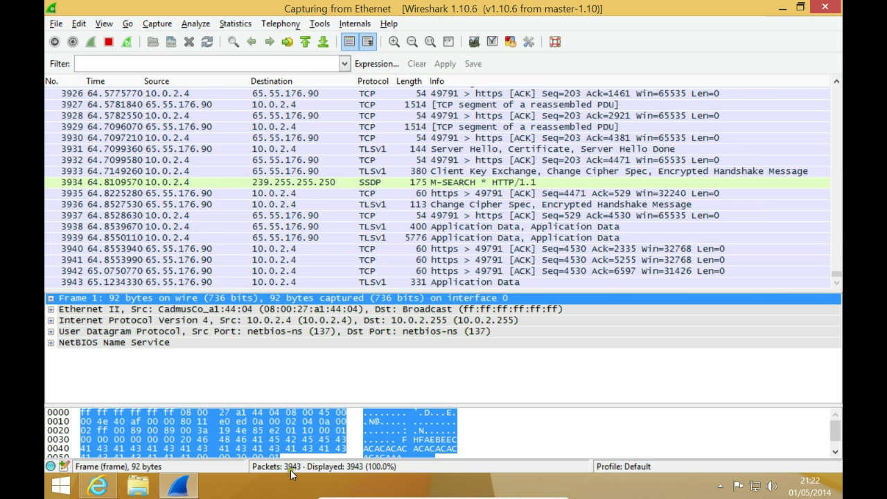
{"action": "left_click", "coordinate": [108, 43]}
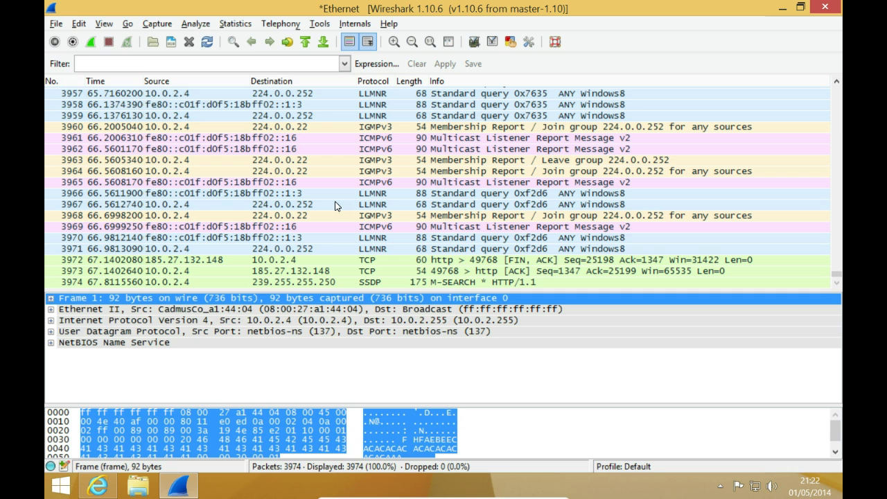
Build a filter expression for GIF image - Compuserve GIF with the "is present" relation and apply it to the captured packets
{"action": "left_click", "coordinate": [374, 66]}
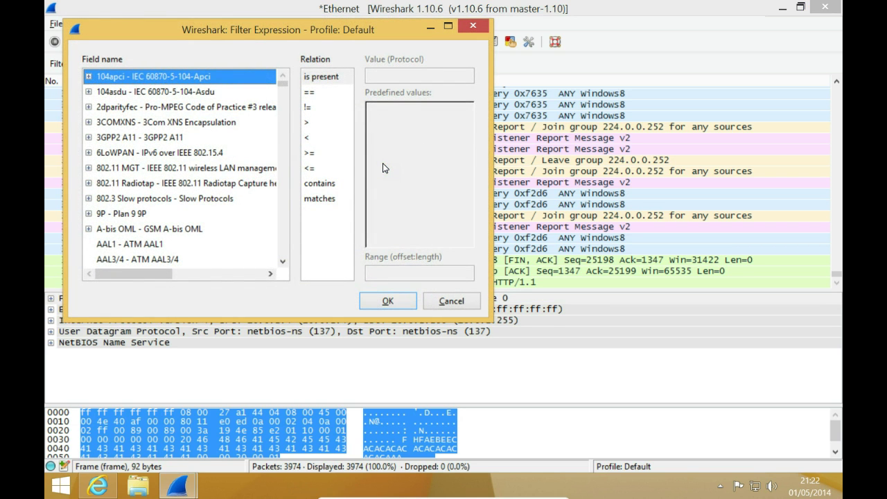
{"action": "type", "text": "gif"}
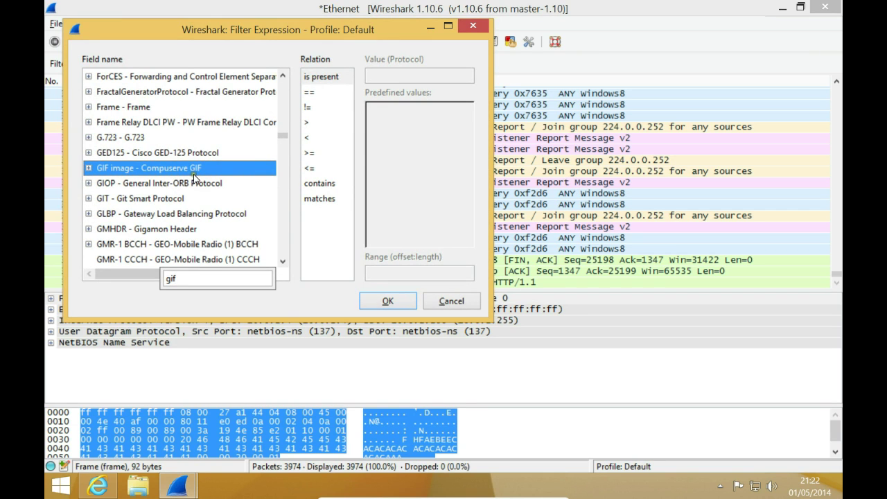
{"action": "left_click", "coordinate": [389, 301]}
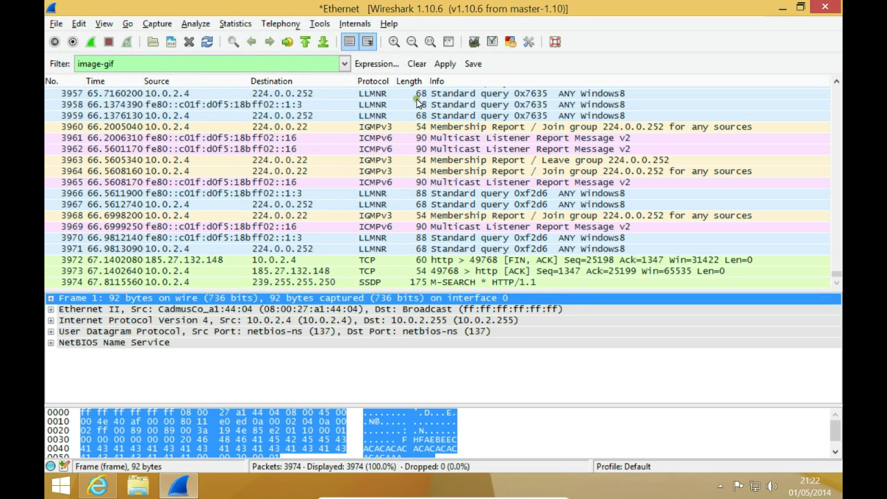
{"action": "left_click", "coordinate": [444, 64]}
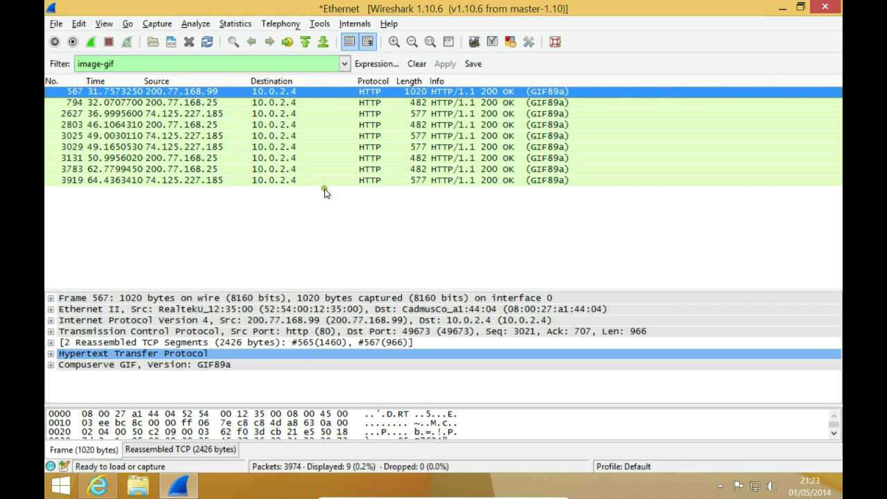
Open GIF packet 3783 in a separate maximized window, examine its Content-Type header and the matching bytes, and close the window
{"action": "double_click", "coordinate": [248, 169]}
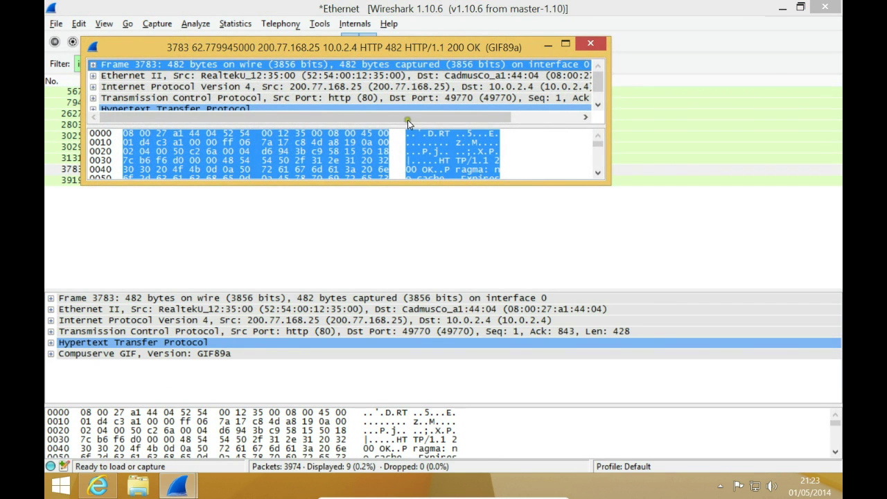
{"action": "double_click", "coordinate": [447, 48]}
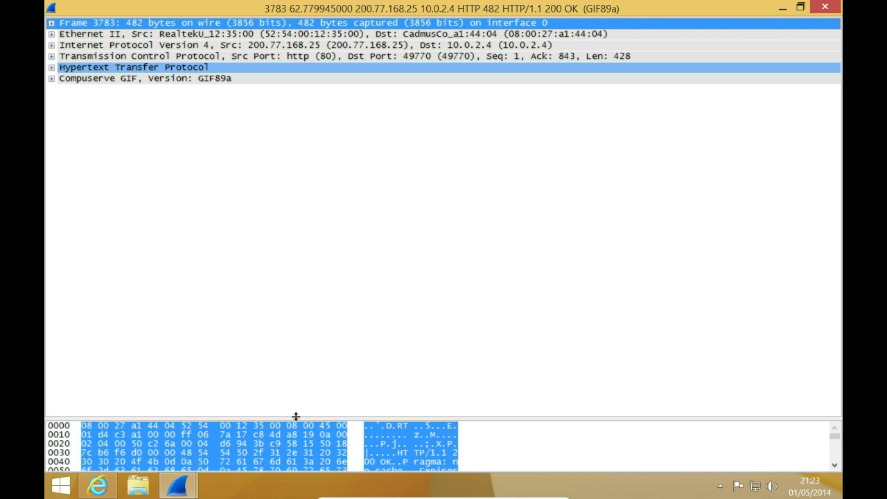
{"action": "left_click_drag", "start_coordinate": [296, 417], "coordinate": [309, 199]}
{"action": "left_click", "coordinate": [374, 321]}
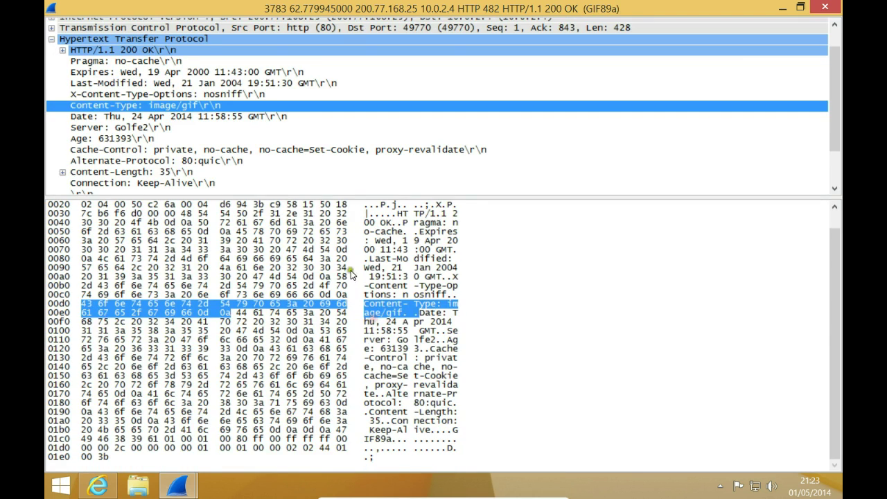
{"action": "scroll", "coordinate": [371, 355], "scroll_direction": "up", "scroll_amount": 1}
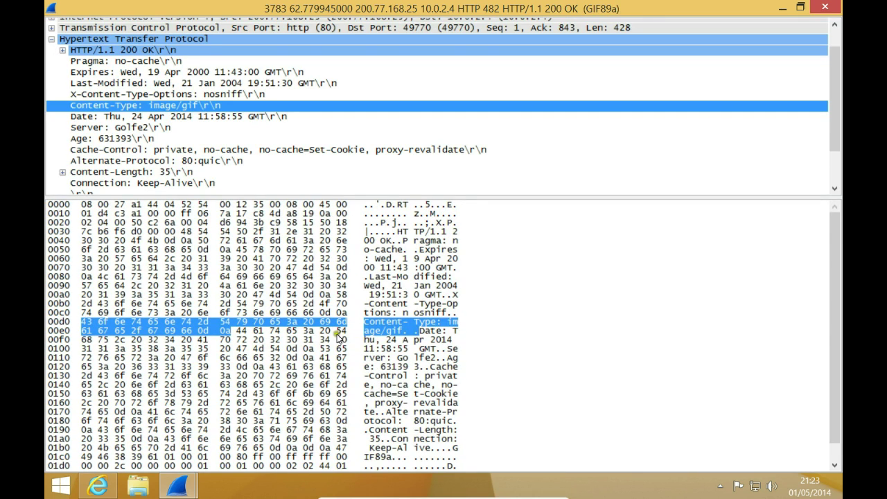
{"action": "left_click_drag", "start_coordinate": [299, 226], "coordinate": [284, 390]}
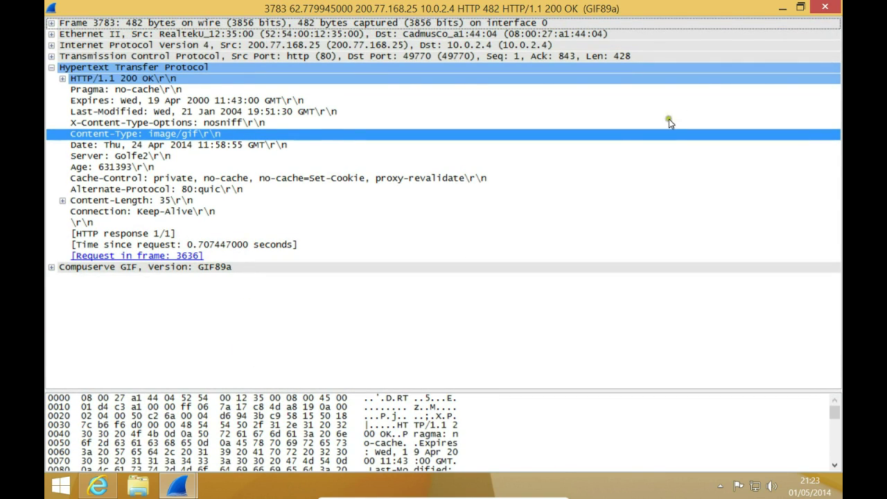
{"action": "left_click", "coordinate": [825, 7]}
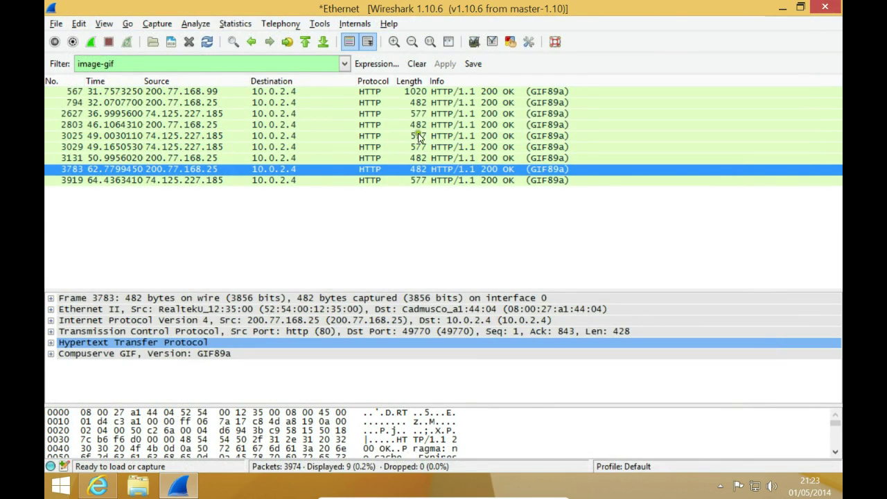
Open GIF packet 567 in a separate maximized window, enlarge the byte view and collapse the Hypertext Transfer Protocol details
{"action": "left_click", "coordinate": [412, 91]}
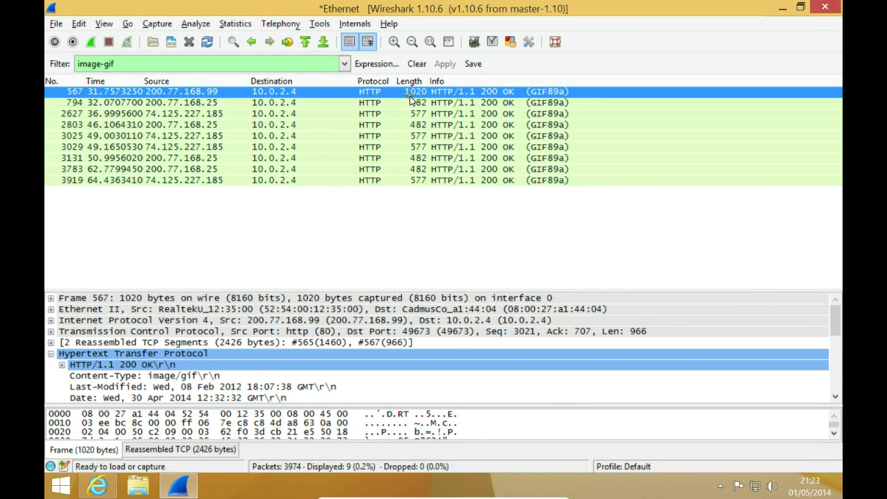
{"action": "double_click", "coordinate": [292, 92]}
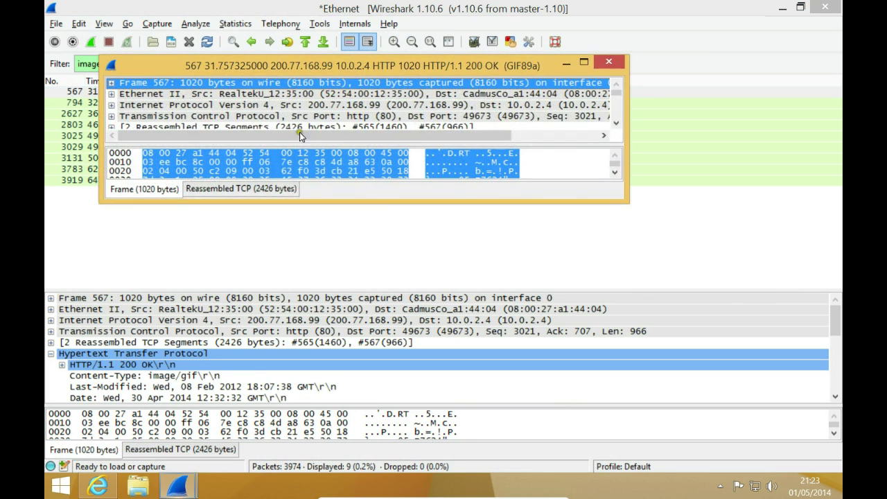
{"action": "double_click", "coordinate": [336, 70]}
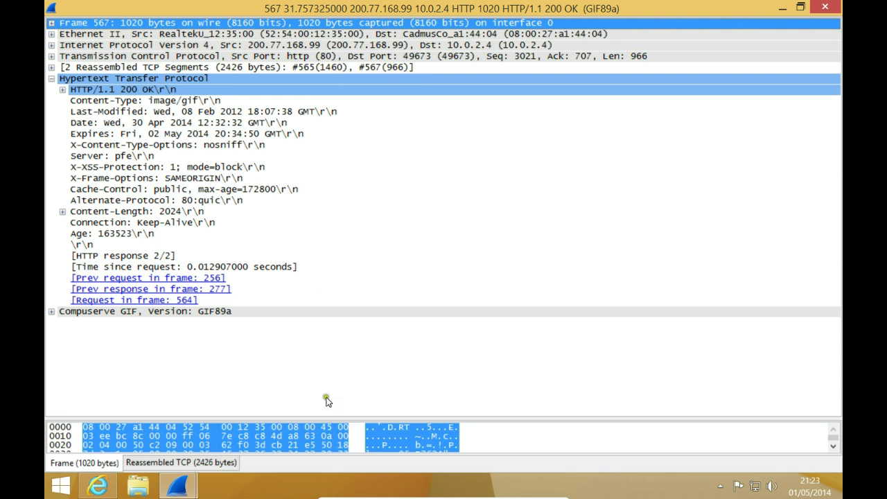
{"action": "left_click_drag", "start_coordinate": [330, 426], "coordinate": [340, 294]}
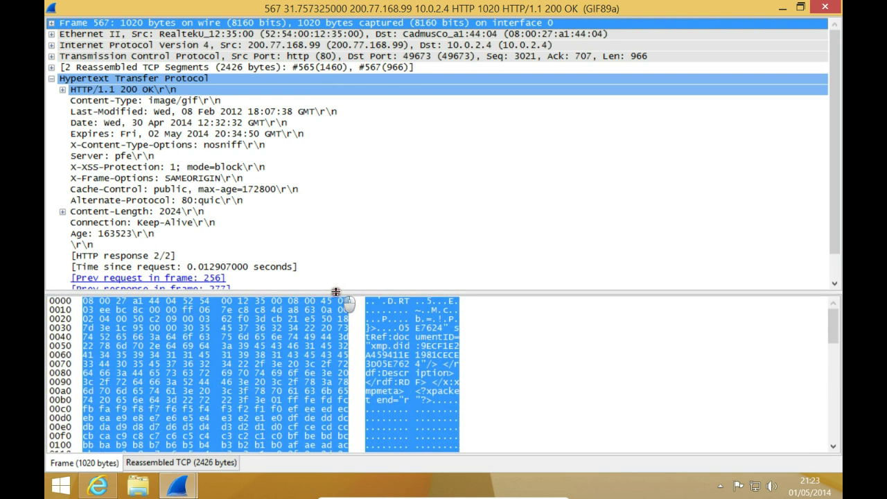
{"action": "left_click", "coordinate": [51, 78]}
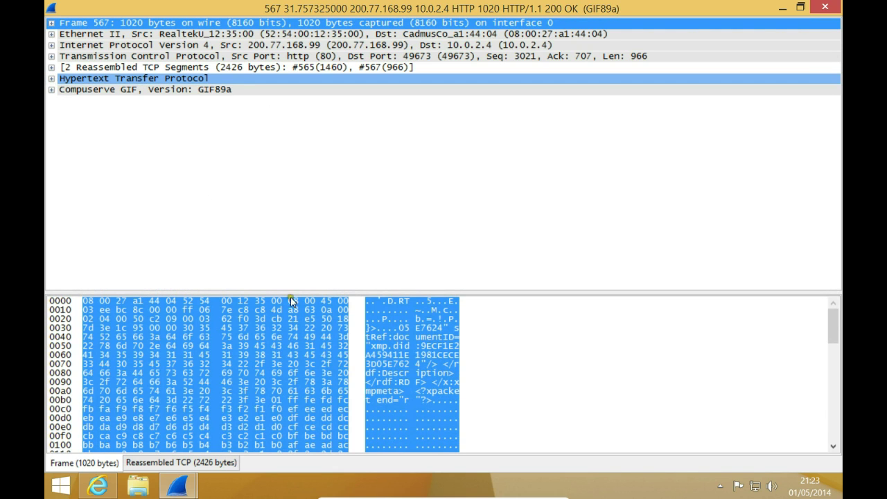
Examine the reassembled bytes of packet 567's Compuserve GIF section and close the packet window
{"action": "left_click", "coordinate": [90, 92]}
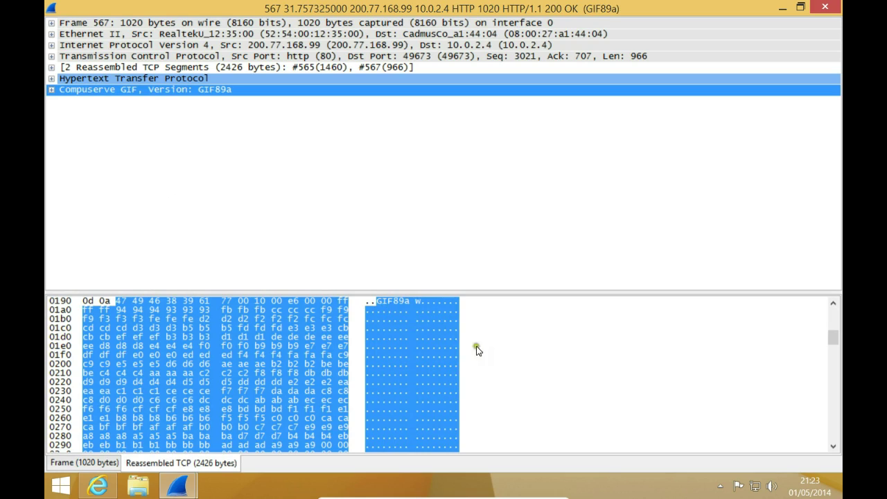
{"action": "scroll", "coordinate": [478, 352], "scroll_direction": "down", "scroll_amount": 19}
{"action": "scroll", "coordinate": [482, 352], "scroll_direction": "down", "scroll_amount": 17}
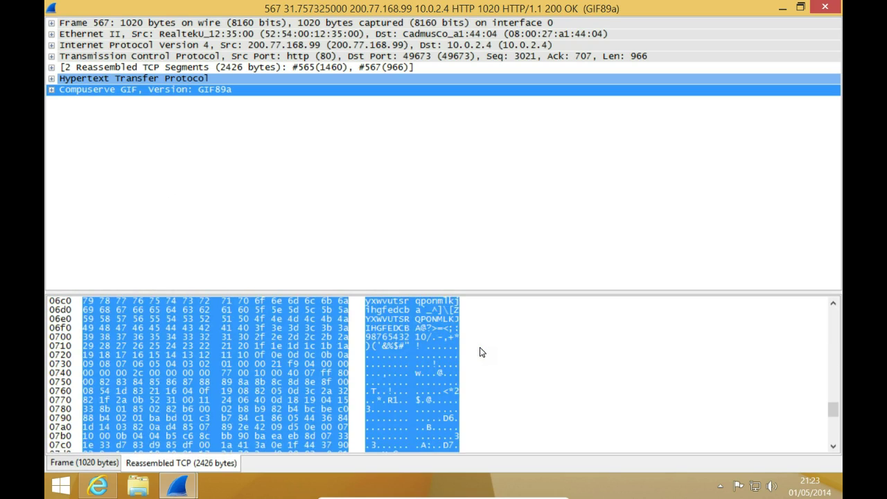
{"action": "scroll", "coordinate": [482, 352], "scroll_direction": "up", "scroll_amount": 20}
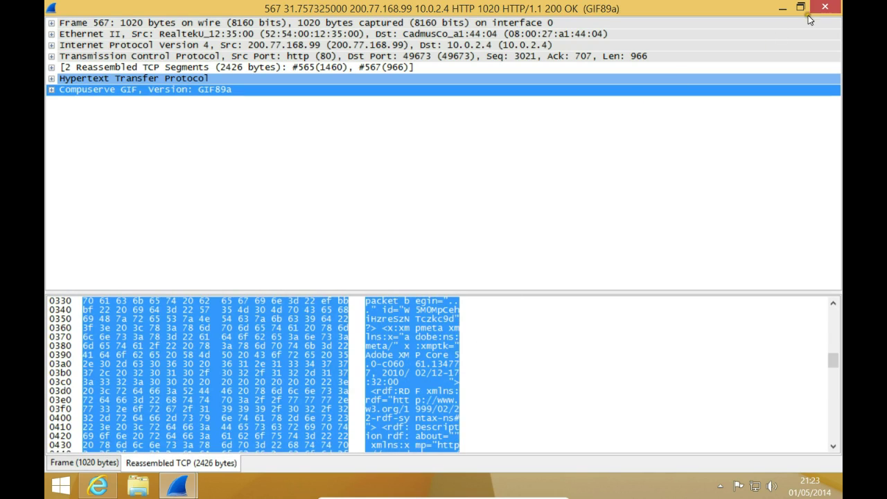
{"action": "left_click", "coordinate": [825, 7]}
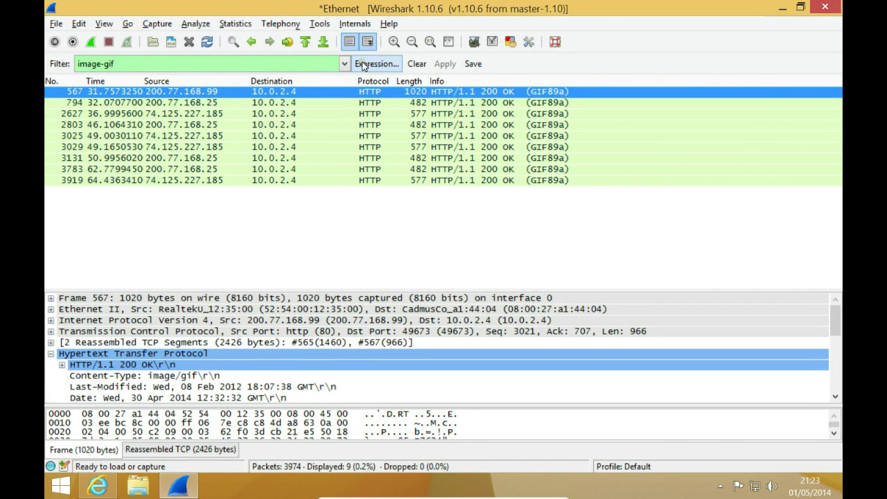
Replace the display filter with a PNG - Portable Network Graphics expression using the "is present" relation and apply it
{"action": "left_click", "coordinate": [287, 64]}
{"action": "key", "text": "BackSpace"}
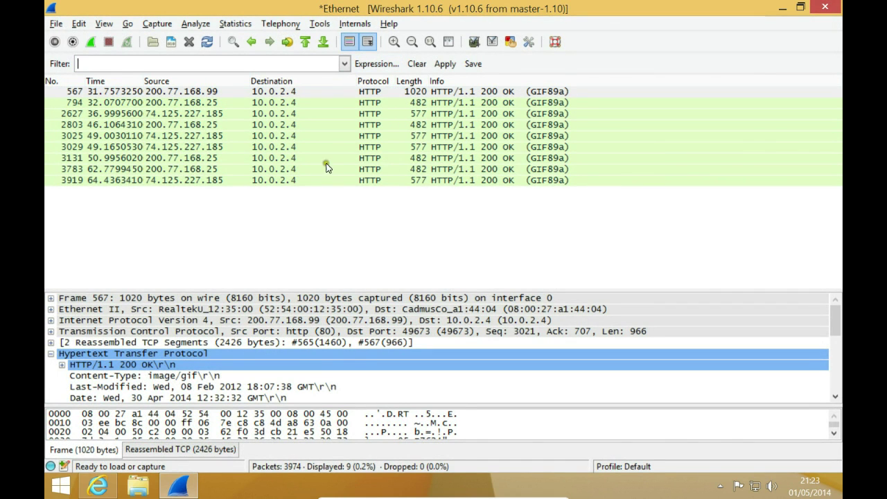
{"action": "left_click", "coordinate": [373, 63]}
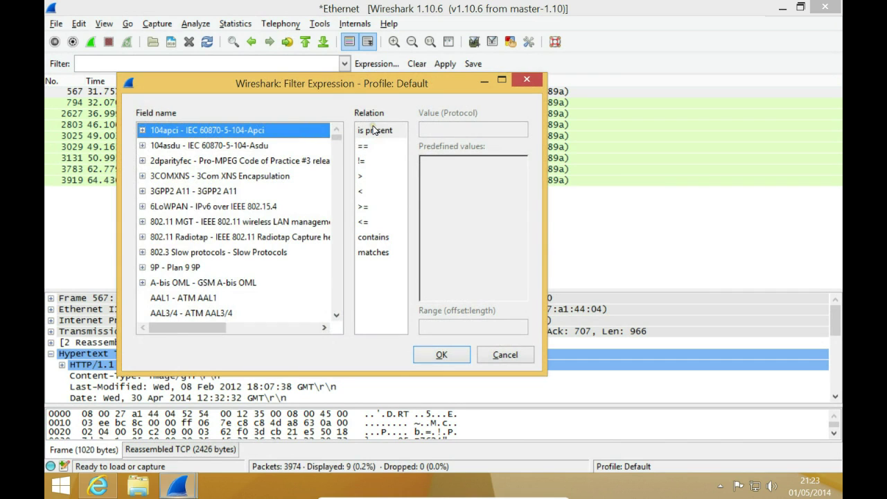
{"action": "type", "text": "png"}
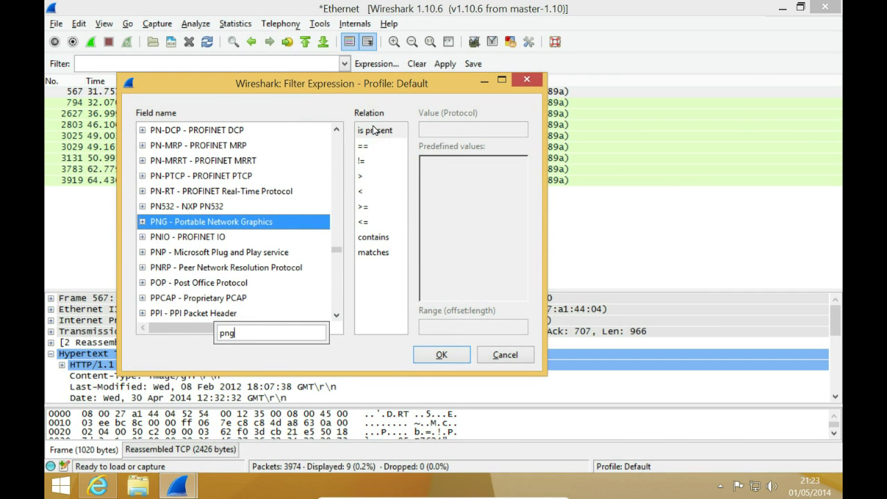
{"action": "left_click", "coordinate": [375, 131]}
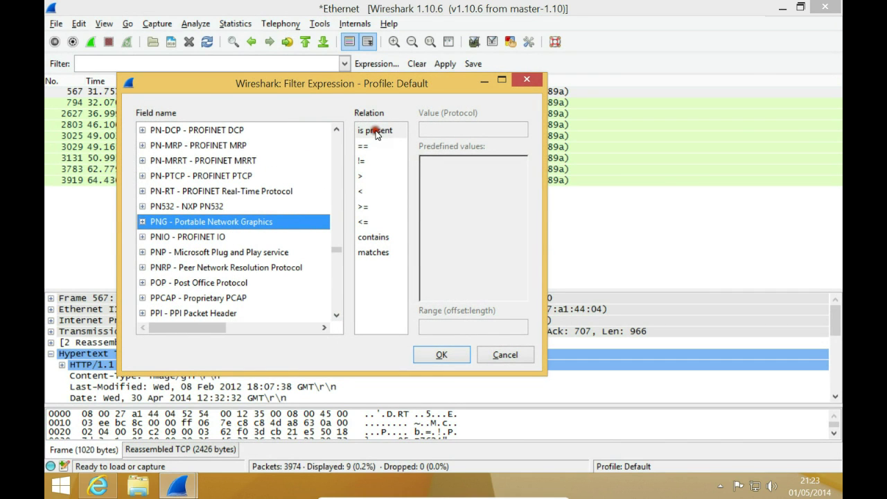
{"action": "left_click", "coordinate": [434, 355]}
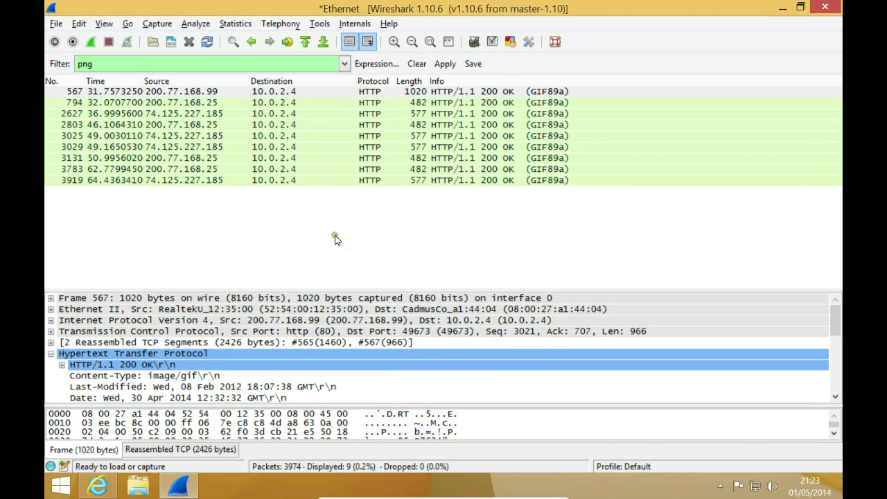
{"action": "left_click", "coordinate": [445, 64]}
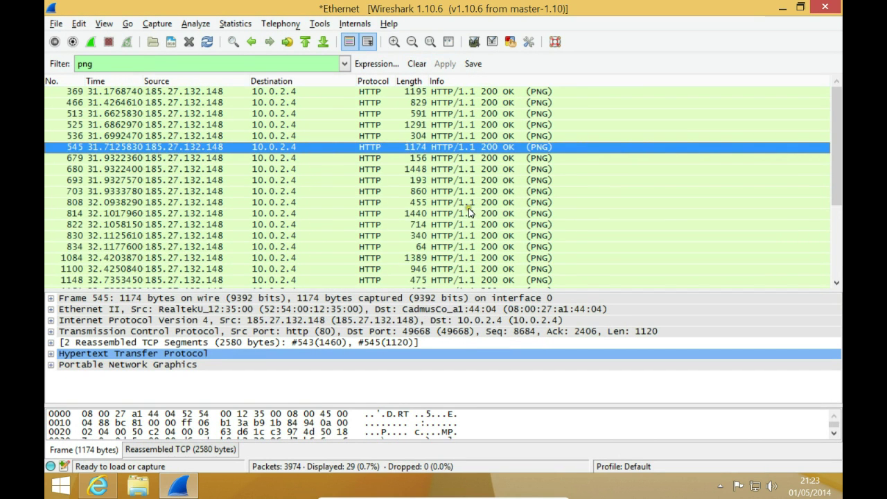
Look through the filtered PNG packets and sort them by length in descending order
{"action": "scroll", "coordinate": [468, 212], "scroll_direction": "down", "scroll_amount": 4}
{"action": "scroll", "coordinate": [469, 213], "scroll_direction": "up", "scroll_amount": 3}
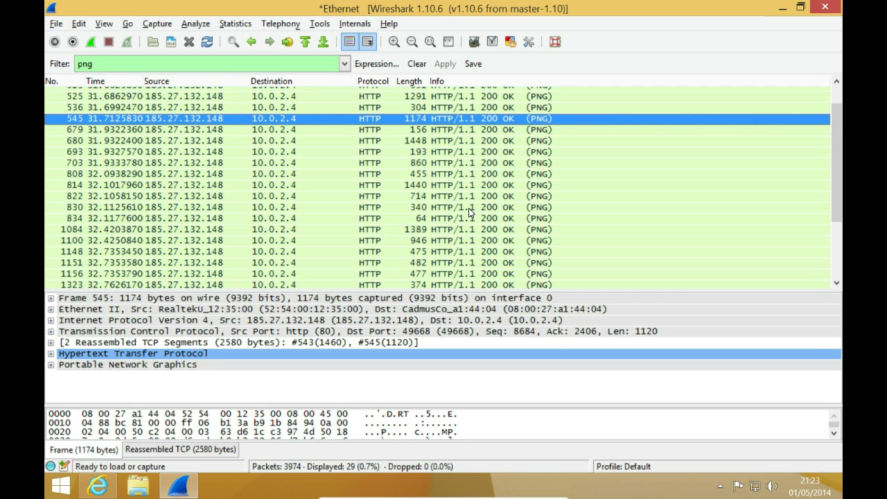
{"action": "left_click", "coordinate": [409, 81]}
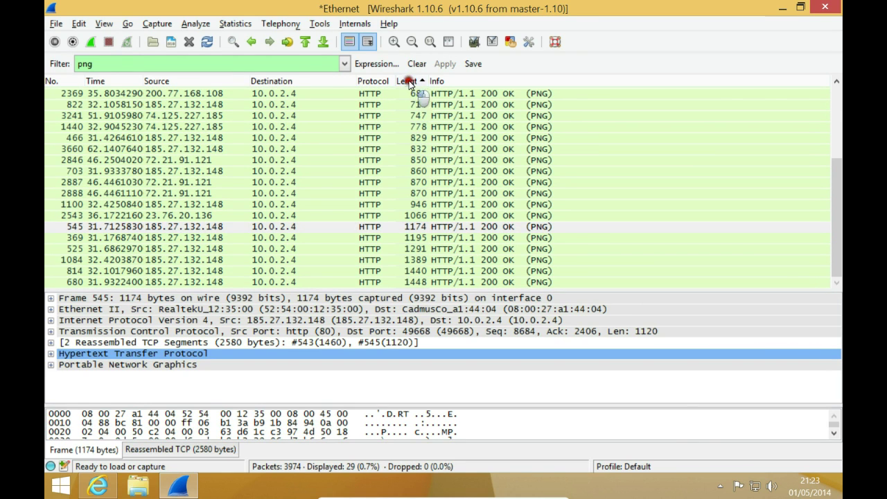
{"action": "left_click", "coordinate": [409, 81]}
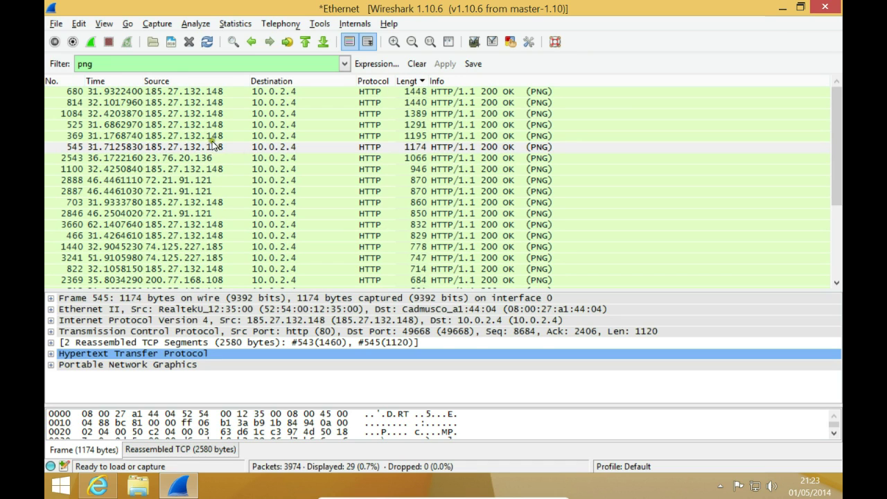
Open the longest PNG packet in a separate maximized window and expand its Portable Network Graphics section
{"action": "left_click", "coordinate": [174, 91]}
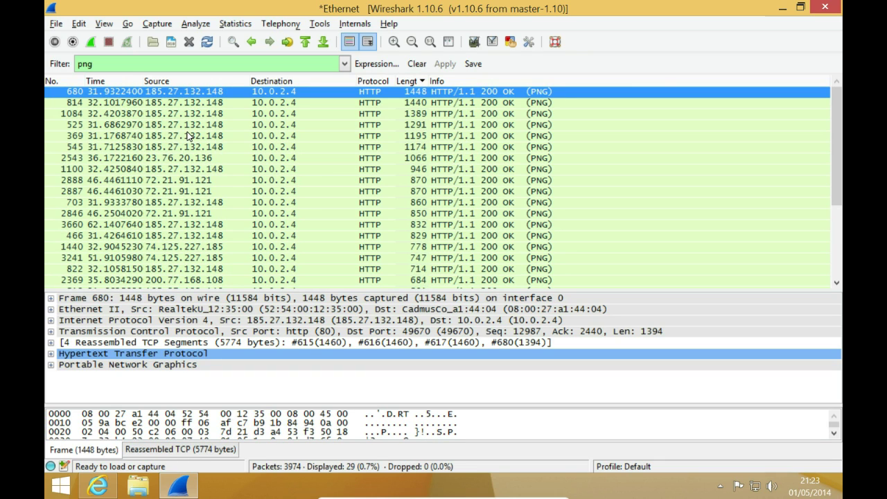
{"action": "left_click", "coordinate": [111, 366]}
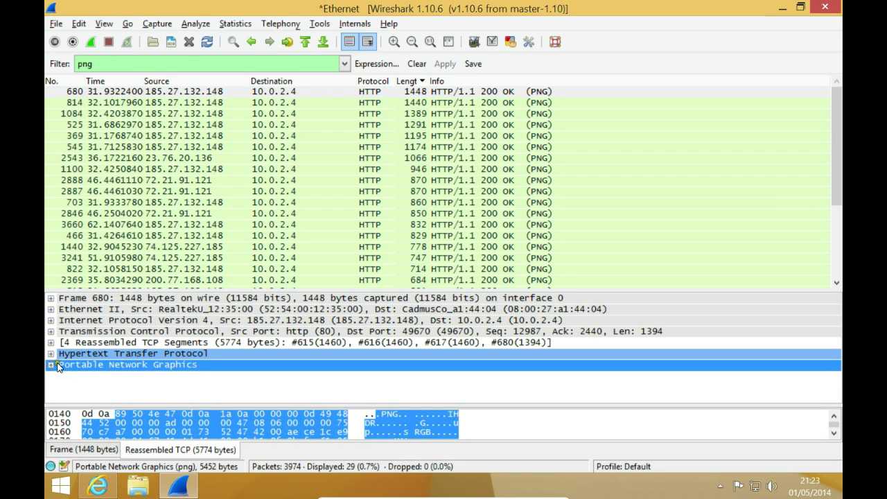
{"action": "double_click", "coordinate": [251, 91]}
{"action": "double_click", "coordinate": [258, 101]}
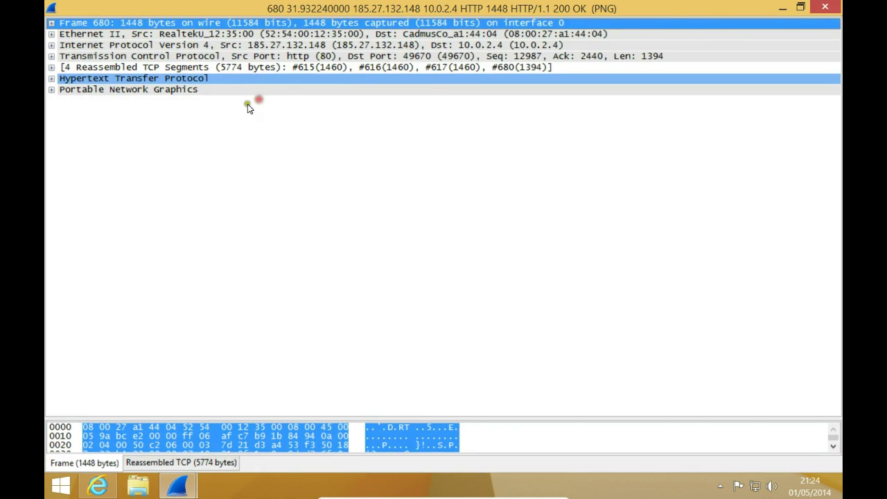
{"action": "left_click", "coordinate": [52, 91]}
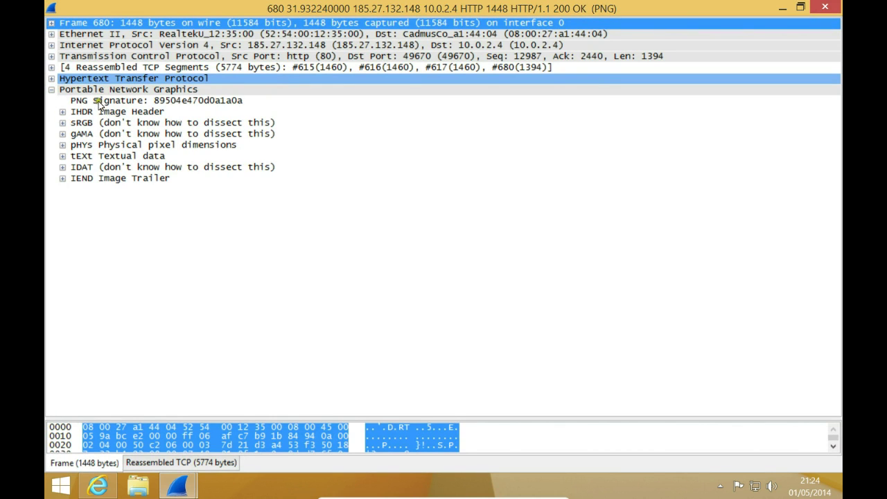
Examine the PNG's IHDR, sRGB, gAMA, pHYs and IEND chunks, leaving only the IHDR Image Header expanded
{"action": "left_click", "coordinate": [63, 112]}
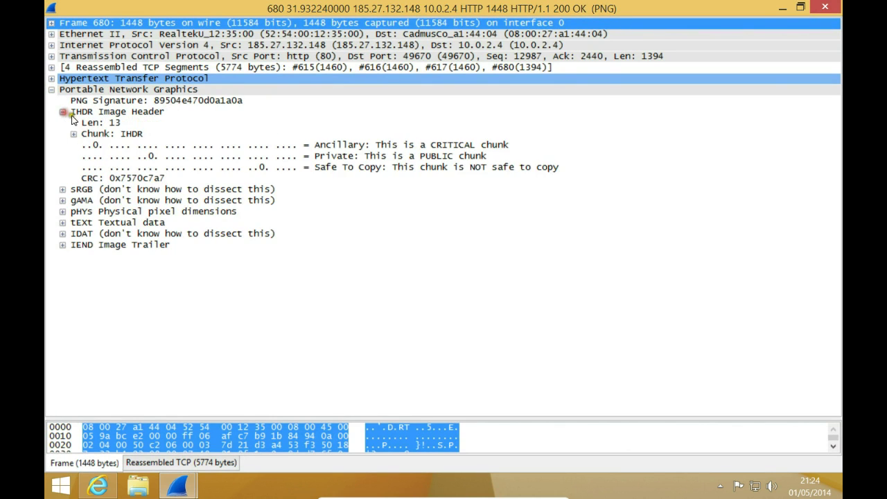
{"action": "left_click", "coordinate": [63, 190]}
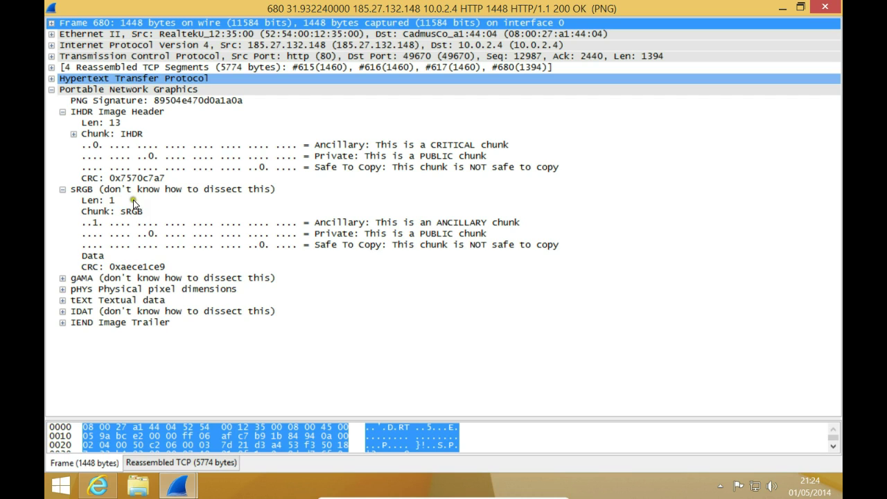
{"action": "left_click", "coordinate": [63, 189]}
{"action": "left_click", "coordinate": [61, 201]}
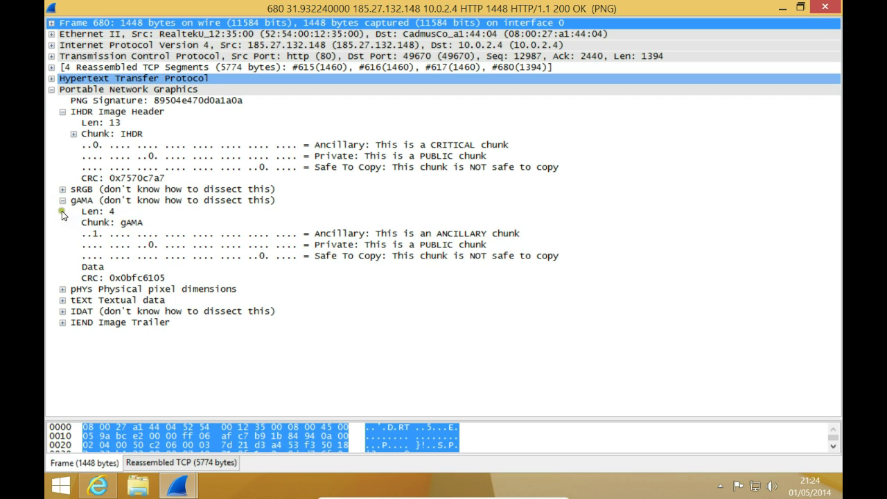
{"action": "left_click", "coordinate": [63, 200]}
{"action": "left_click", "coordinate": [63, 211]}
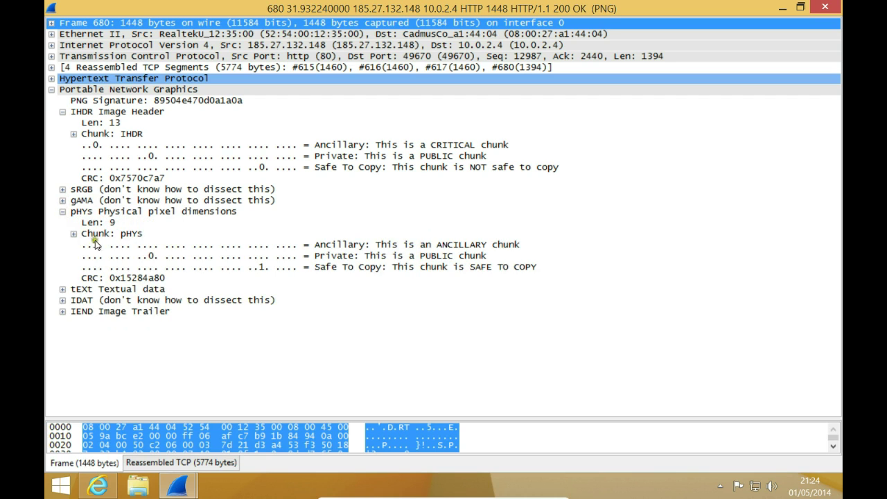
{"action": "left_click", "coordinate": [62, 212]}
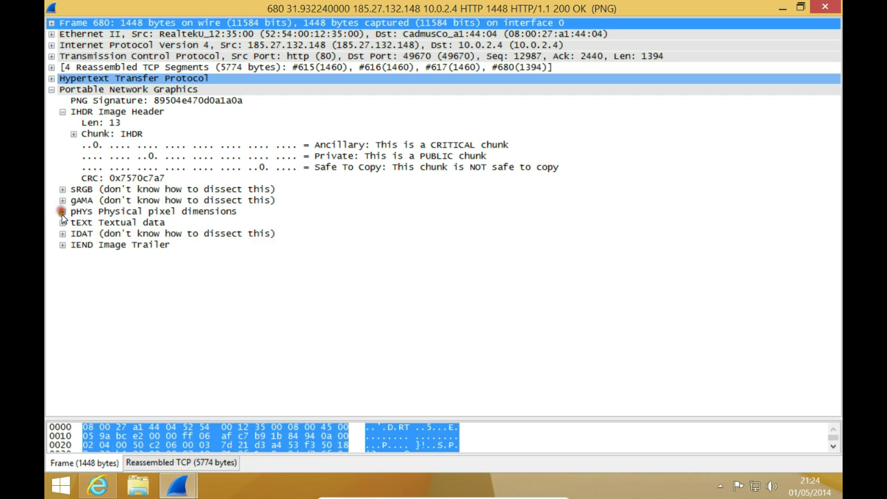
{"action": "left_click", "coordinate": [62, 245]}
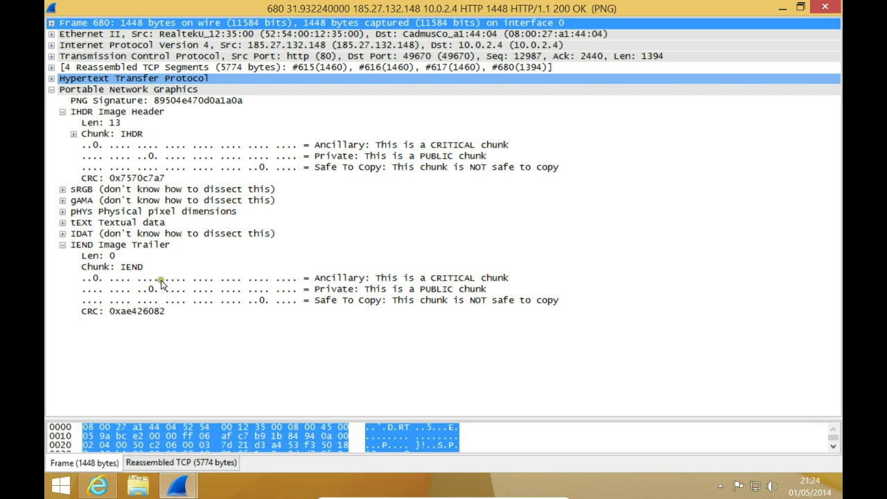
{"action": "left_click", "coordinate": [62, 245]}
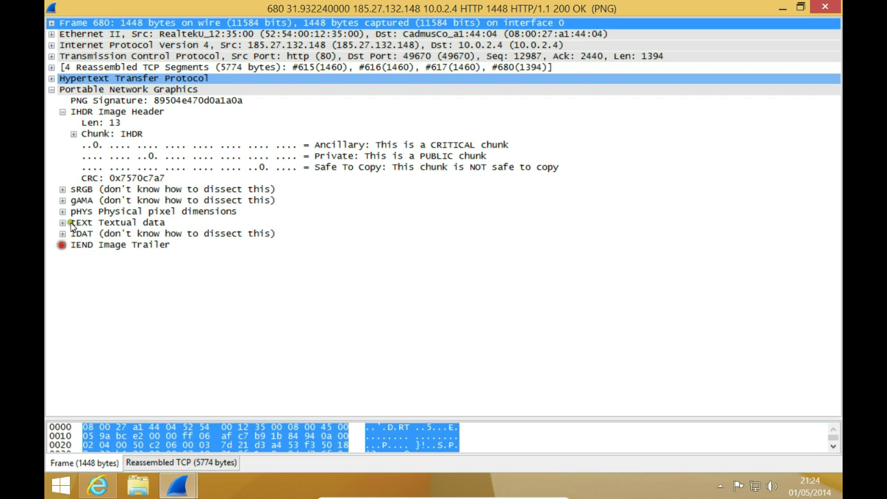
Collapse the IHDR Image Header and Portable Network Graphics sections, and close the separate packet window
{"action": "left_click", "coordinate": [62, 111]}
{"action": "left_click", "coordinate": [52, 89]}
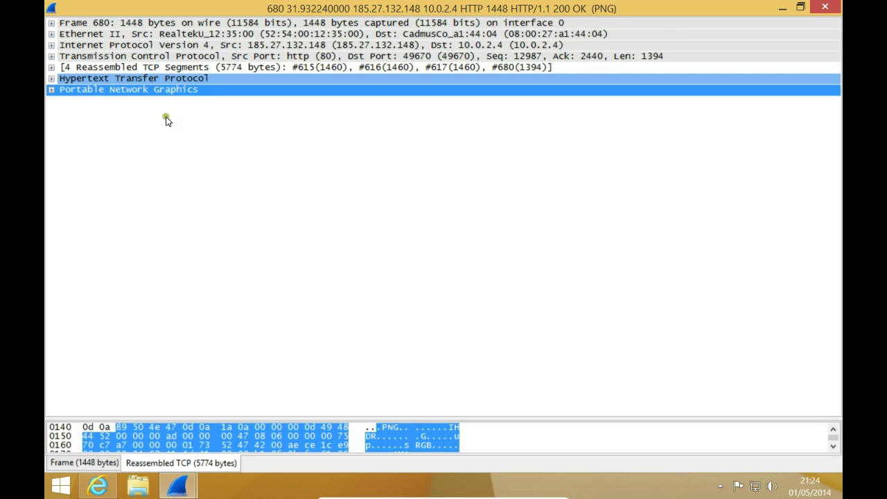
{"action": "left_click", "coordinate": [782, 8]}
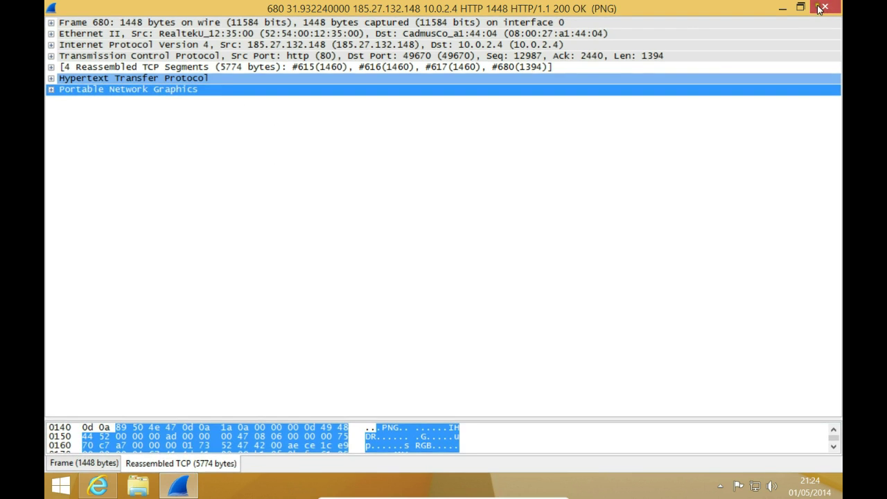
Export the Portable Network Graphics bytes of packet 680 to the Desktop as image_01.png, using the All Files type
{"action": "right_click", "coordinate": [128, 373]}
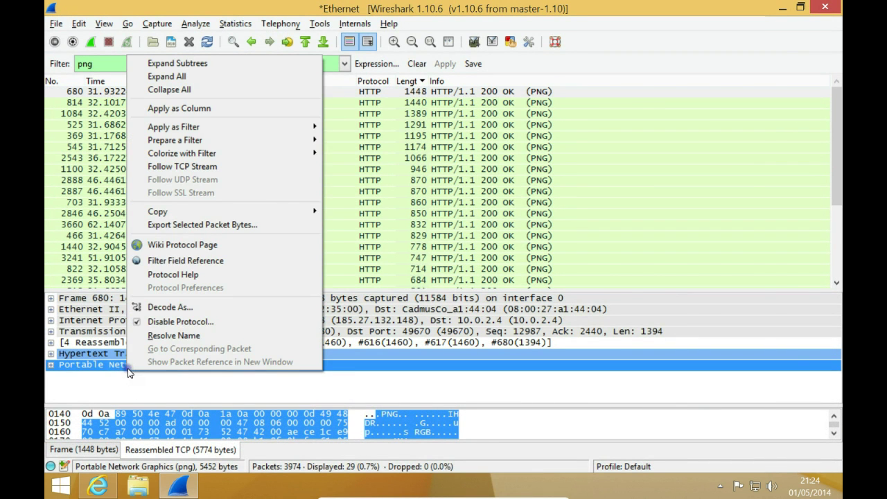
{"action": "left_click", "coordinate": [204, 225]}
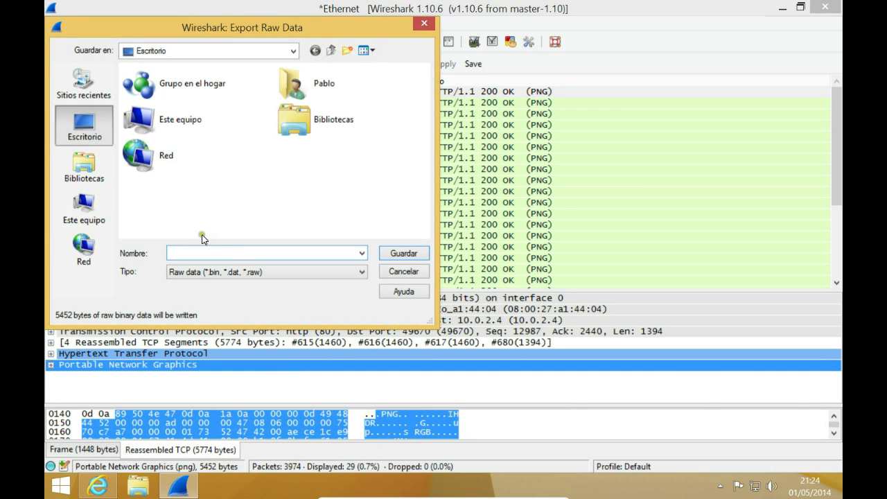
{"action": "left_click", "coordinate": [235, 271]}
{"action": "left_click", "coordinate": [239, 290]}
{"action": "left_click", "coordinate": [263, 249]}
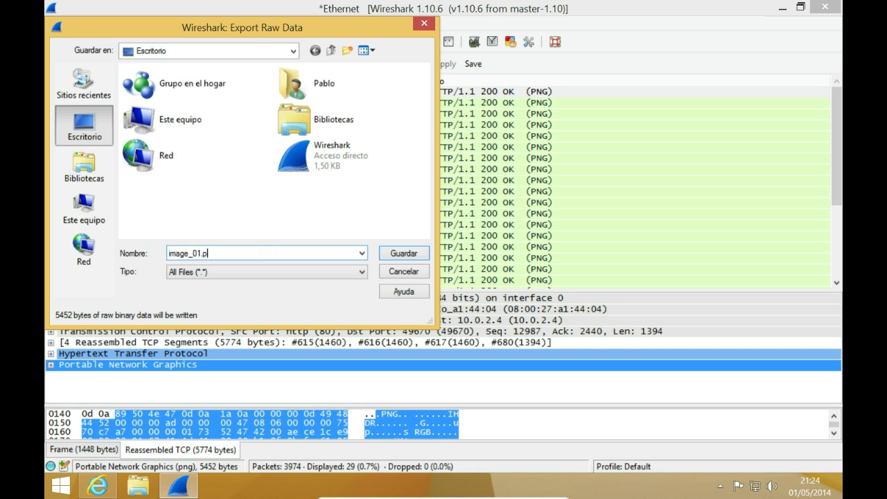
{"action": "left_click", "coordinate": [393, 254]}
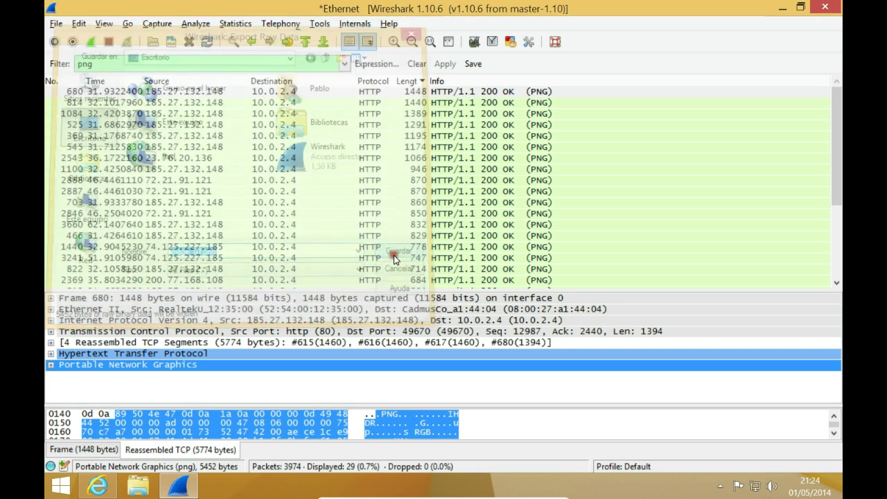
Export the Portable Network Graphics bytes of packet 1084 to the Desktop as image_02, using the All Files type
{"action": "left_click", "coordinate": [158, 114]}
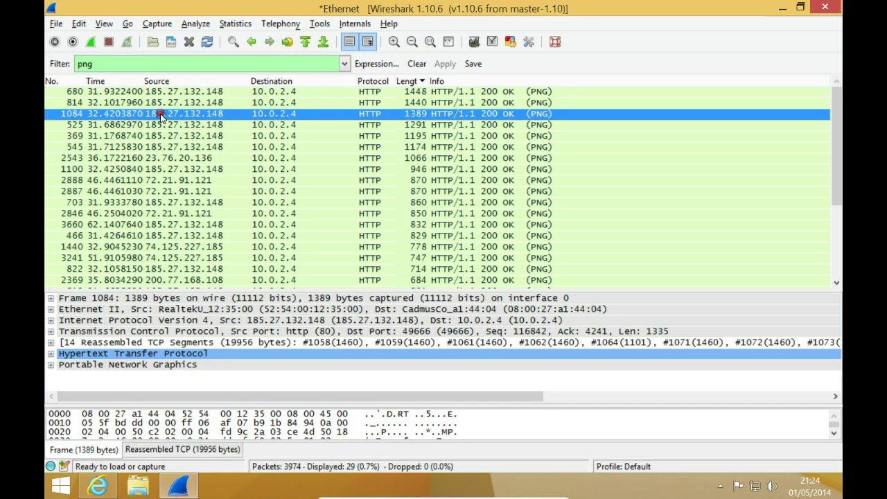
{"action": "right_click", "coordinate": [128, 365]}
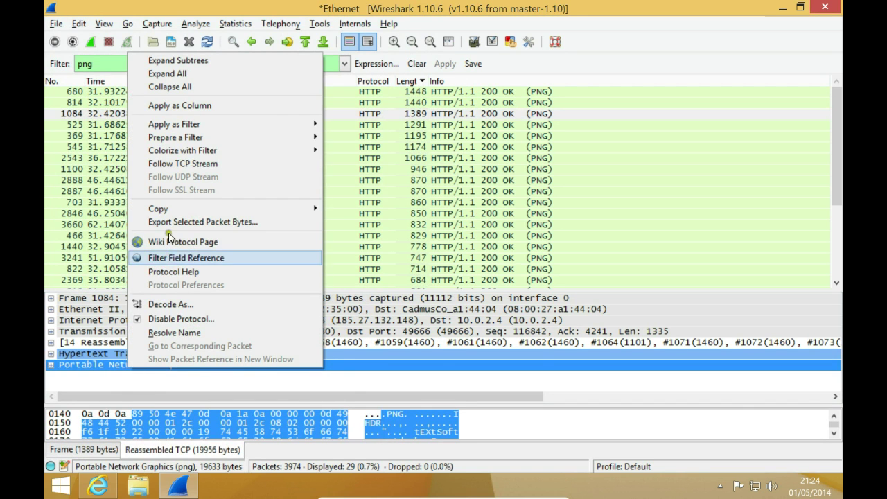
{"action": "left_click", "coordinate": [201, 220]}
{"action": "left_click", "coordinate": [208, 273]}
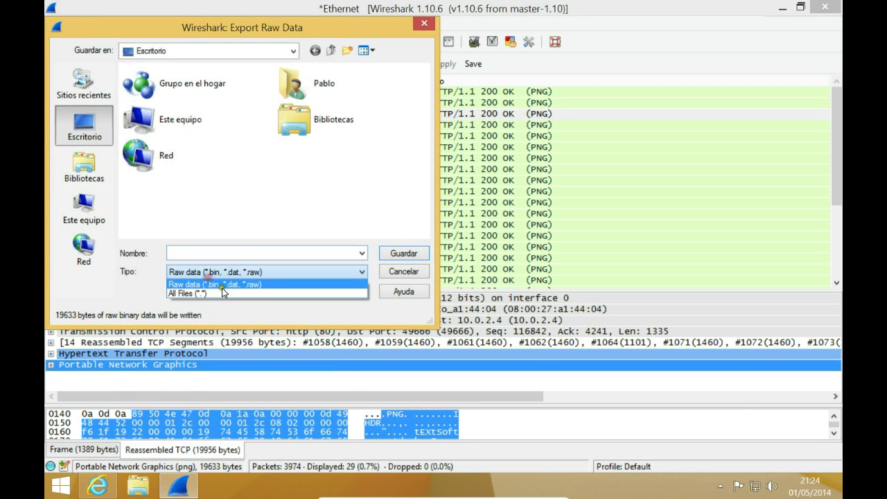
{"action": "left_click", "coordinate": [220, 290]}
{"action": "left_click", "coordinate": [184, 198]}
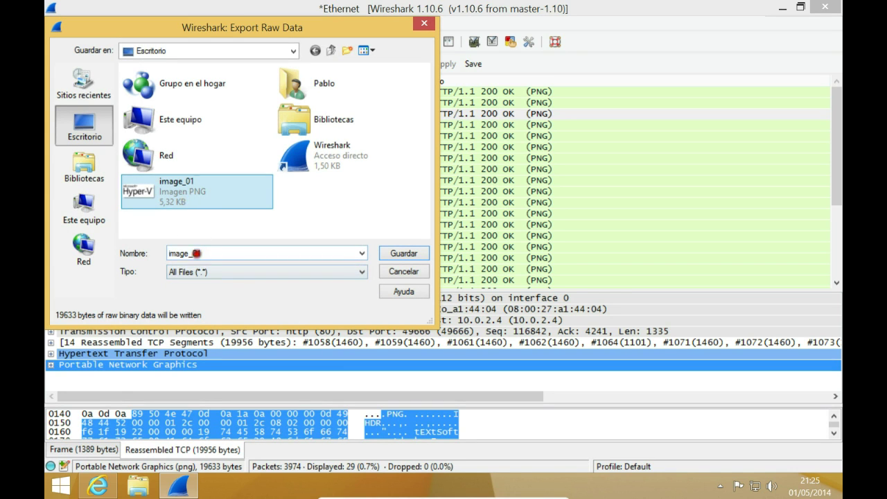
{"action": "double_click", "coordinate": [197, 253]}
{"action": "left_click", "coordinate": [233, 253]}
{"action": "key", "text": "BackSpace"}
{"action": "type", "text": "2"}
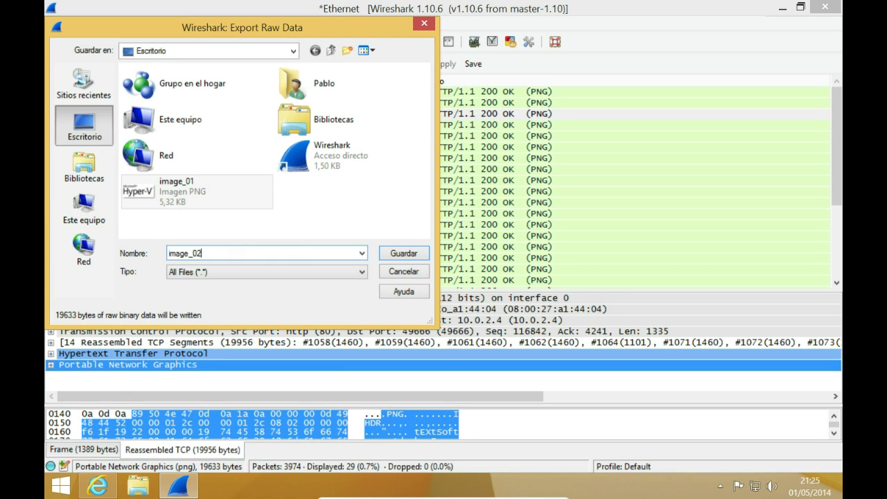
{"action": "left_click", "coordinate": [394, 253]}
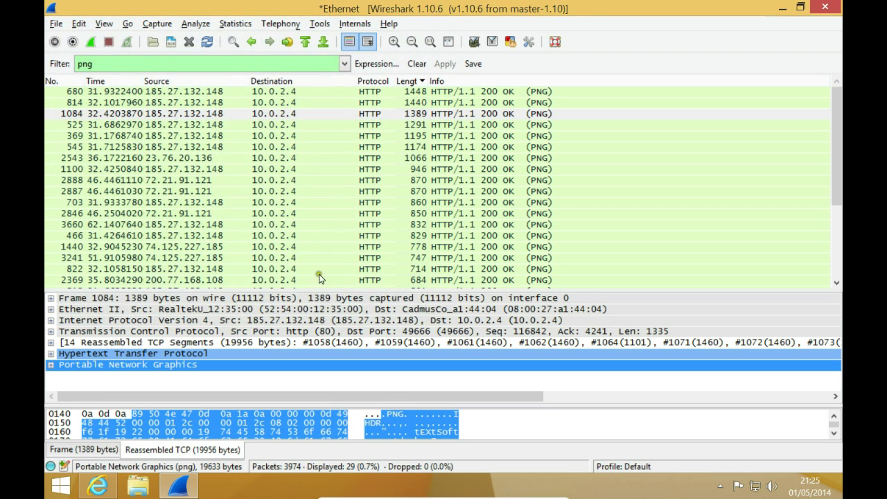
Set up an export of packet 369's Portable Network Graphics bytes to the Desktop as image_03.png, with the All Files type
{"action": "left_click", "coordinate": [238, 135]}
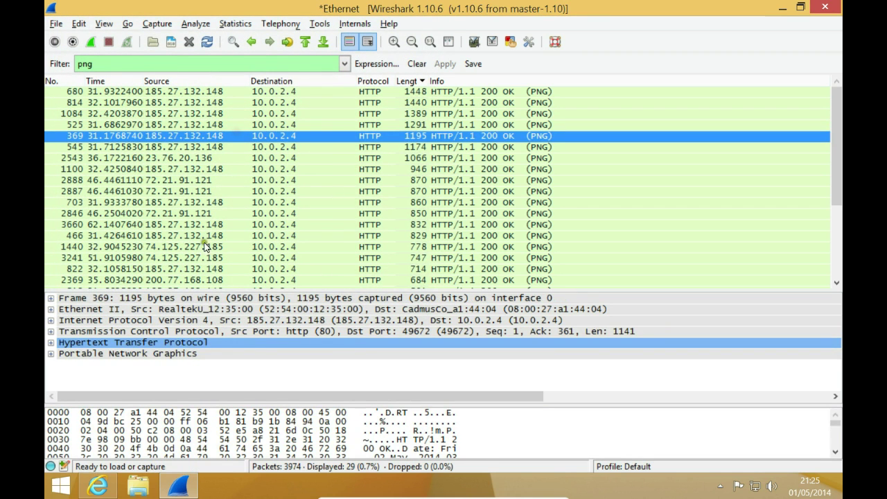
{"action": "left_click", "coordinate": [156, 355]}
{"action": "right_click", "coordinate": [157, 354]}
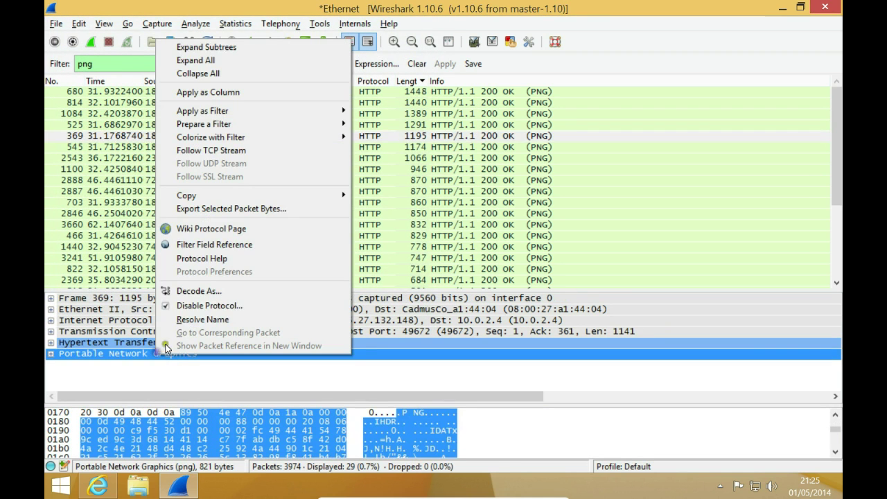
{"action": "left_click", "coordinate": [209, 209]}
{"action": "left_click", "coordinate": [225, 276]}
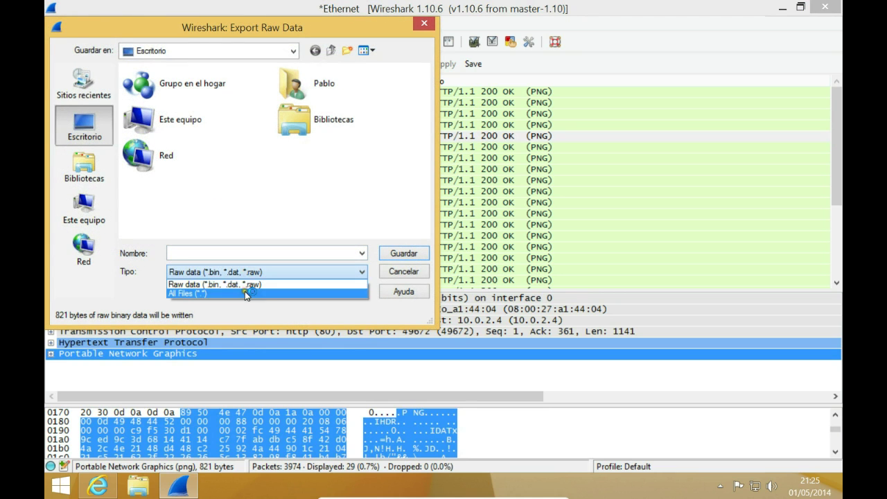
{"action": "left_click", "coordinate": [245, 291]}
{"action": "left_click", "coordinate": [321, 202]}
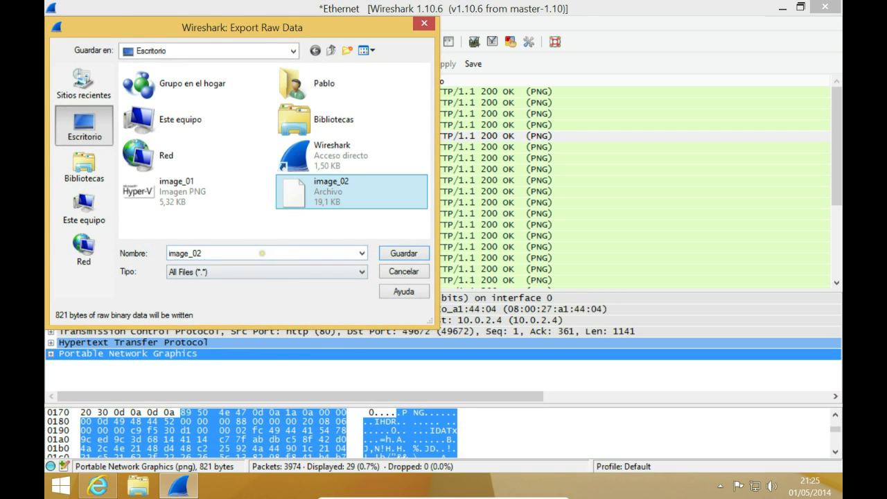
{"action": "left_click", "coordinate": [232, 252]}
{"action": "left_click", "coordinate": [234, 252]}
{"action": "key", "text": "BackSpace"}
{"action": "type", "text": "3.png"}
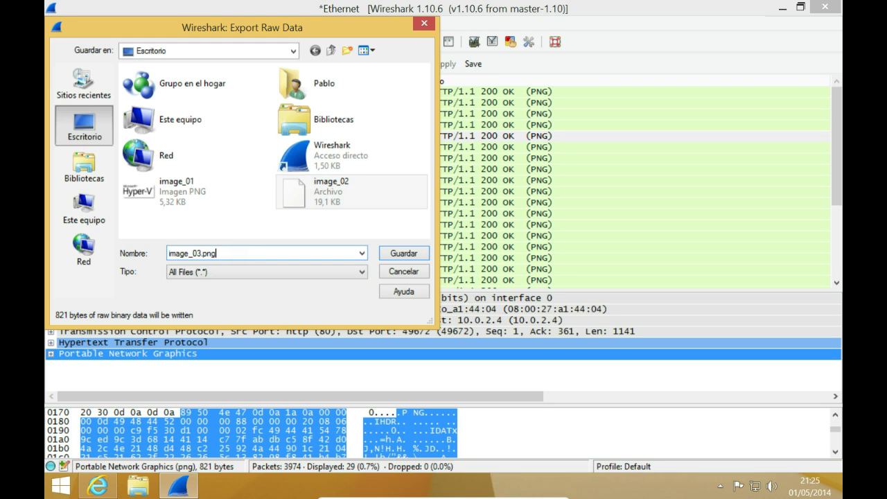
Rename the exported file image_02 to image_02.png within the save dialog, and save the image_03.png export
{"action": "right_click", "coordinate": [328, 201]}
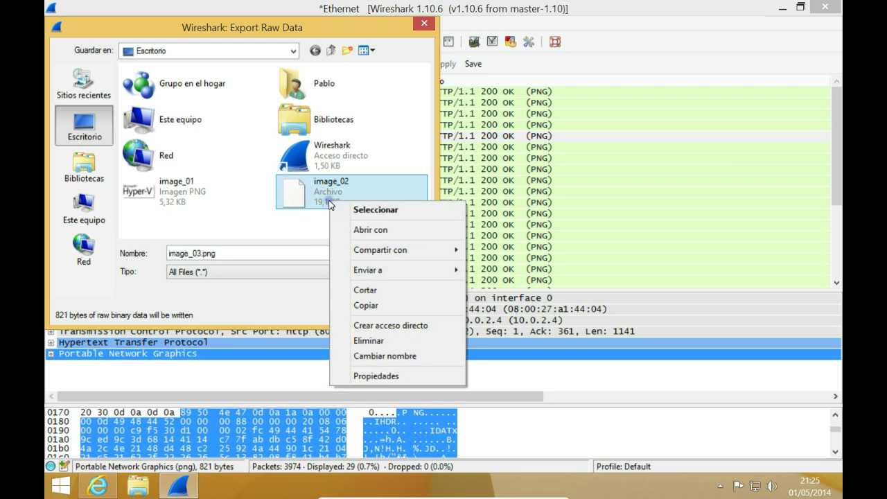
{"action": "left_click", "coordinate": [375, 358]}
{"action": "key", "text": "End"}
{"action": "type", "text": ".png"}
{"action": "key", "text": "Return"}
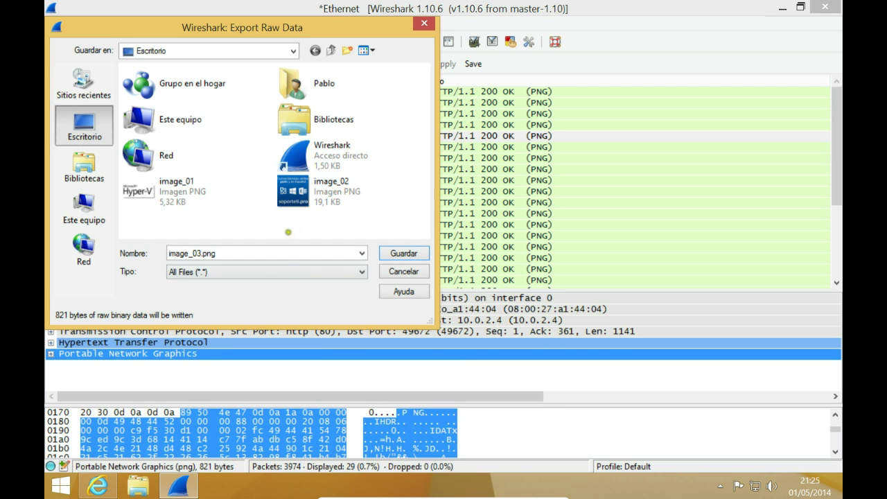
{"action": "left_click", "coordinate": [389, 253]}
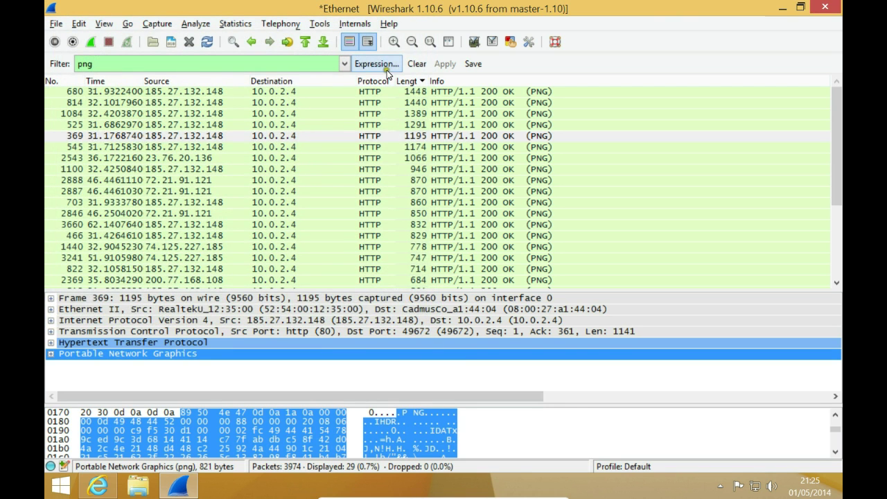
Replace the display filter with image-gif and apply it
{"action": "left_click", "coordinate": [326, 65]}
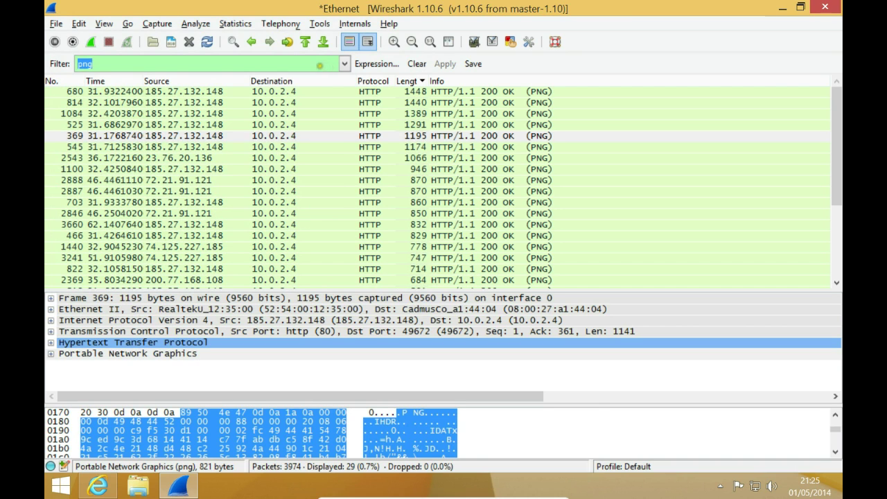
{"action": "key", "text": "BackSpace"}
{"action": "type", "text": "ima"}
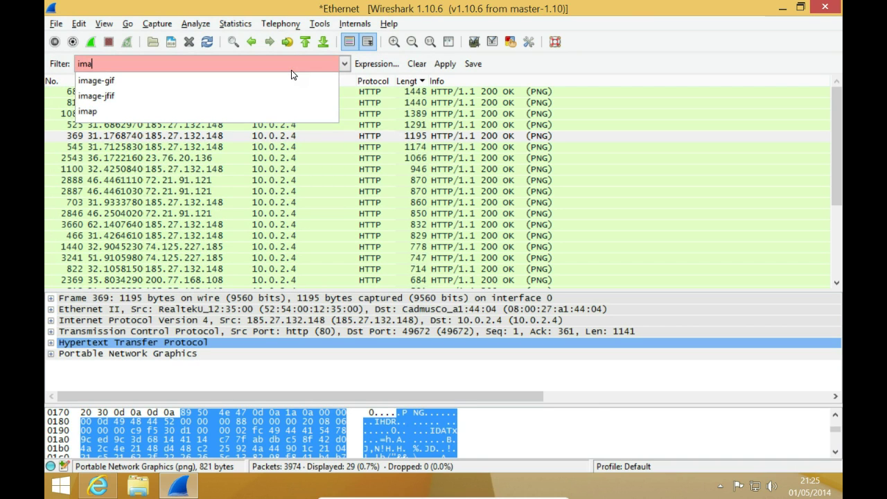
{"action": "type", "text": "ge-gif"}
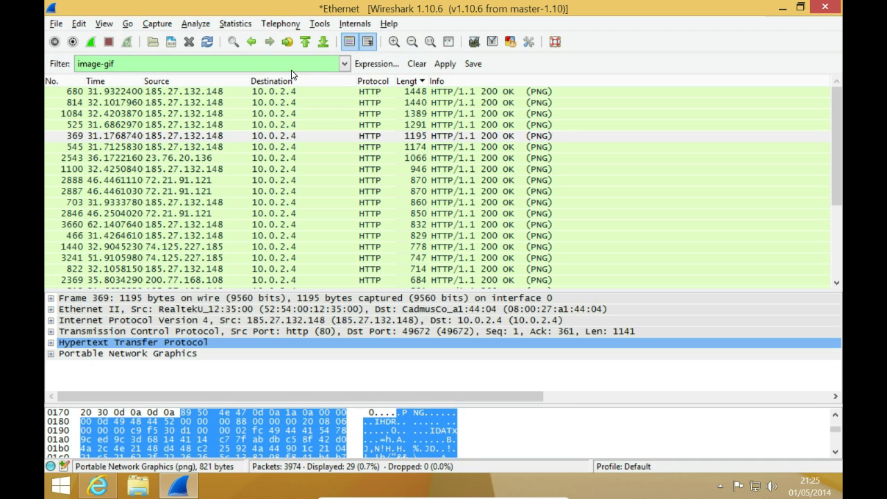
{"action": "left_click", "coordinate": [445, 63]}
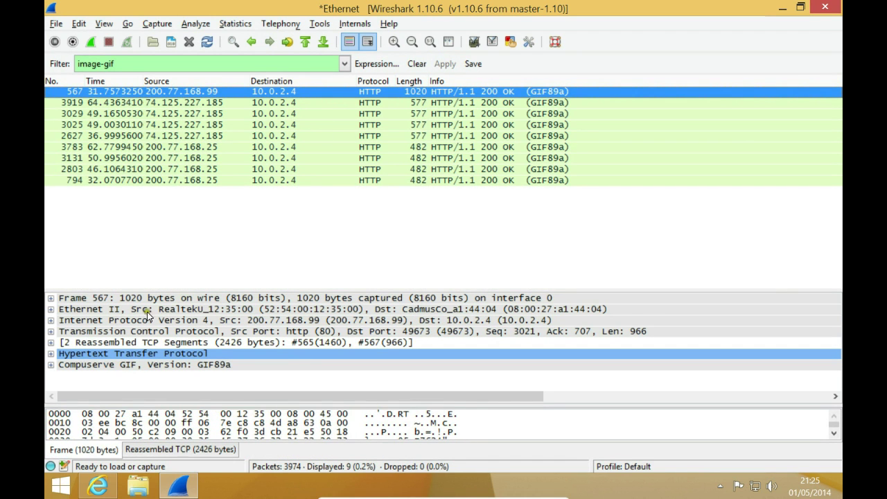
Export the Compuserve GIF bytes of packet 567 to the Desktop as image_04.gif, using the All Files type
{"action": "left_click", "coordinate": [125, 371]}
{"action": "right_click", "coordinate": [125, 371]}
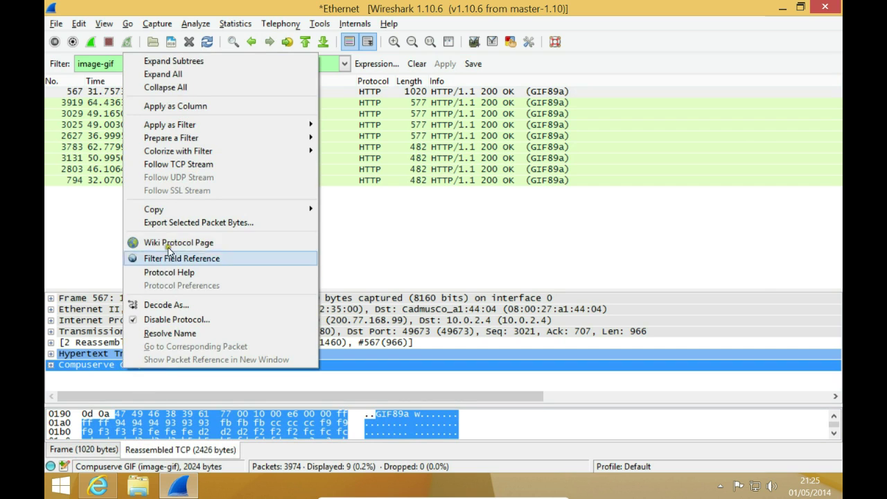
{"action": "left_click", "coordinate": [180, 223]}
{"action": "left_click", "coordinate": [278, 272]}
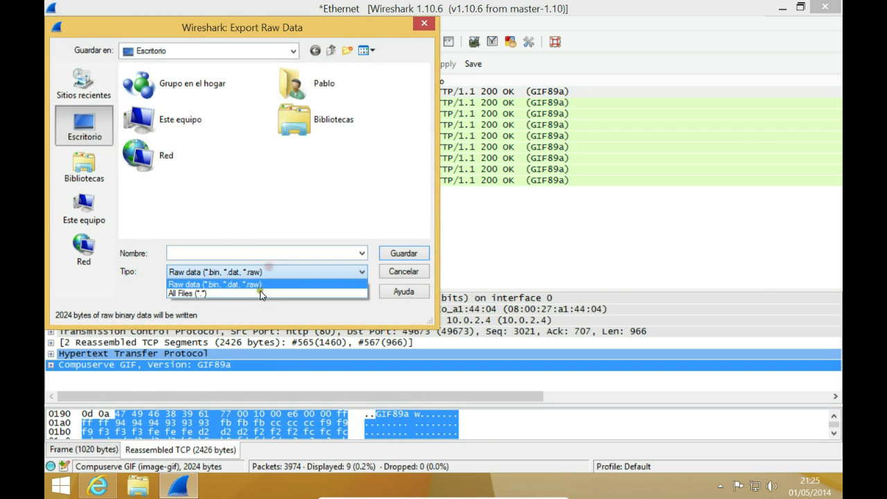
{"action": "left_click", "coordinate": [261, 291]}
{"action": "left_click", "coordinate": [277, 254]}
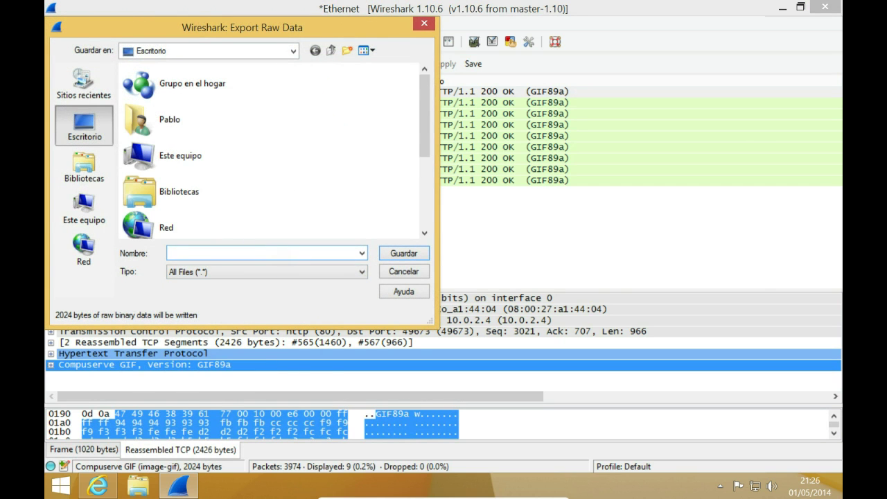
{"action": "type", "text": "image_04.gif"}
{"action": "key", "text": "Return"}
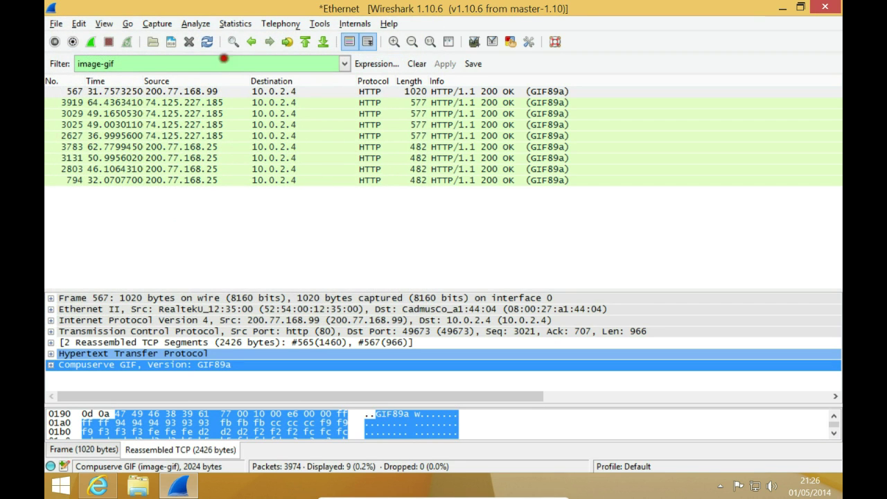
Replace the display filter with a JPEG - RFC 2435 JPEG expression using the "is present" relation and apply it
{"action": "left_click", "coordinate": [224, 61]}
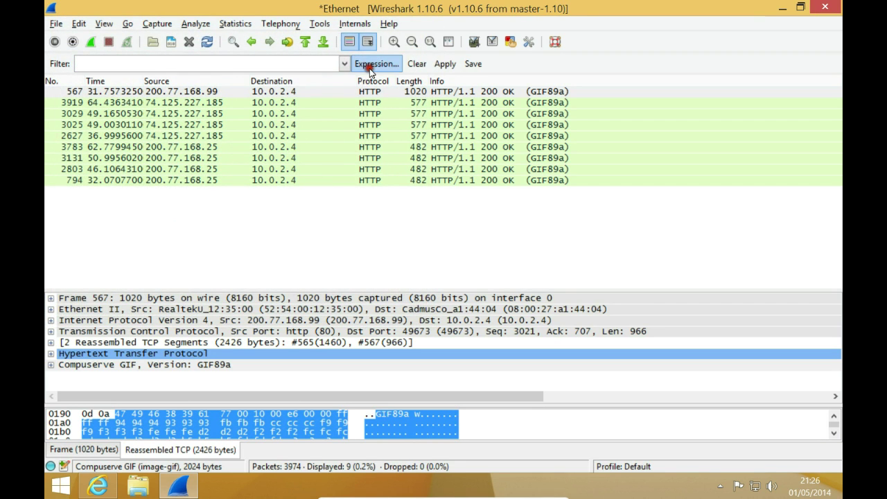
{"action": "left_click", "coordinate": [377, 63]}
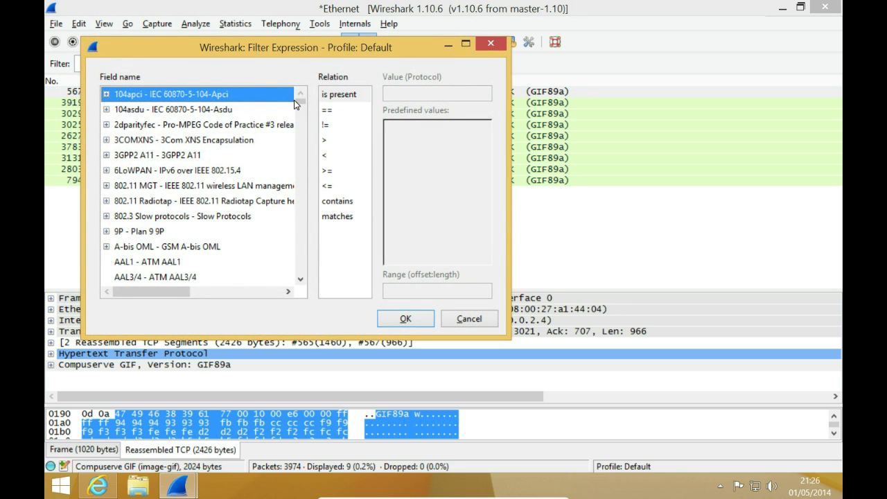
{"action": "type", "text": "jp"}
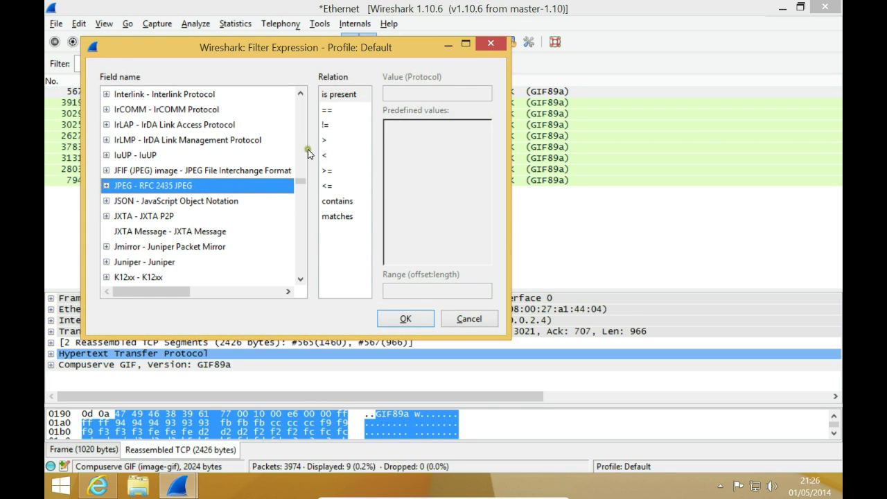
{"action": "left_click", "coordinate": [340, 94]}
{"action": "left_click", "coordinate": [405, 319]}
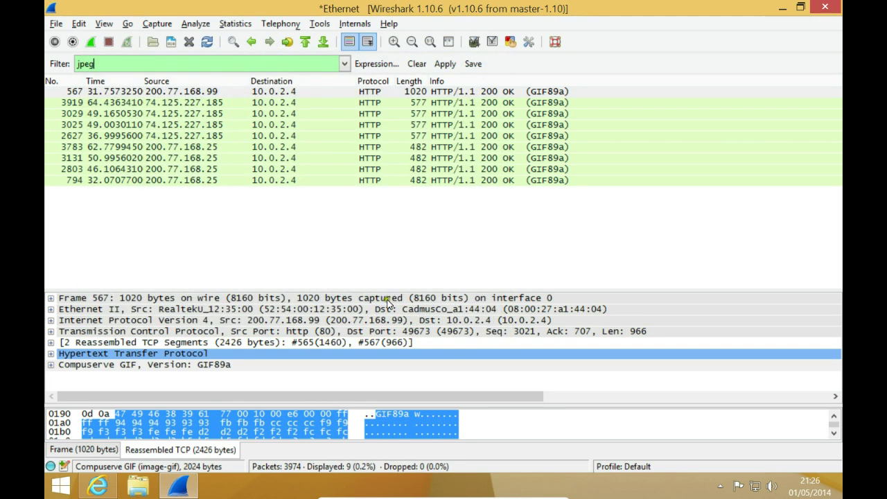
{"action": "left_click", "coordinate": [444, 64]}
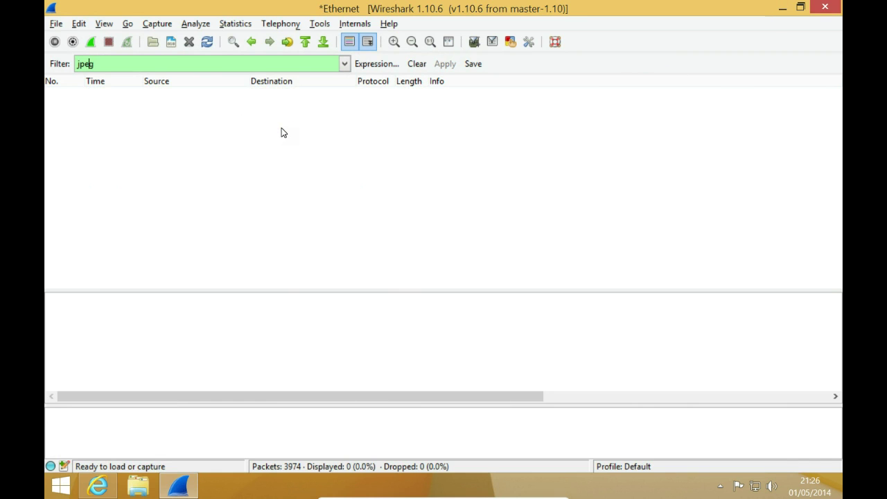
Change the display filter to jpg without applying it, and quit Wireshark without saving the captured packets
{"action": "key", "text": "BackSpace"}
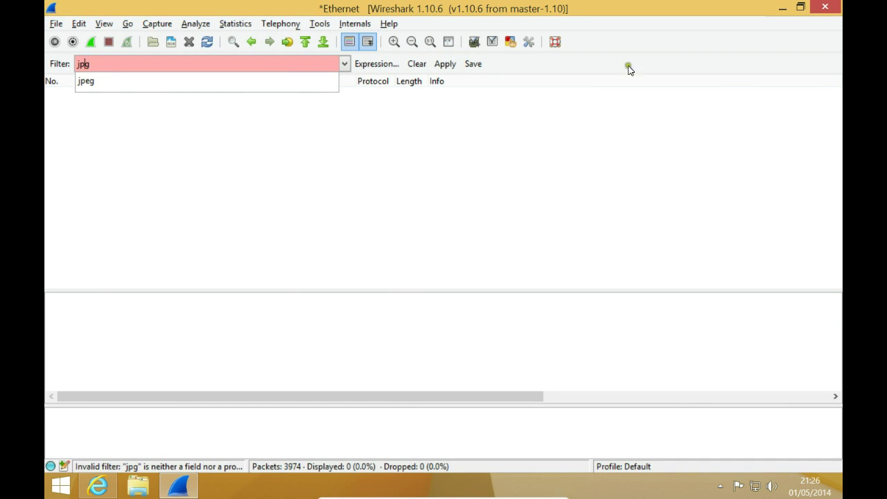
{"action": "left_click", "coordinate": [827, 7]}
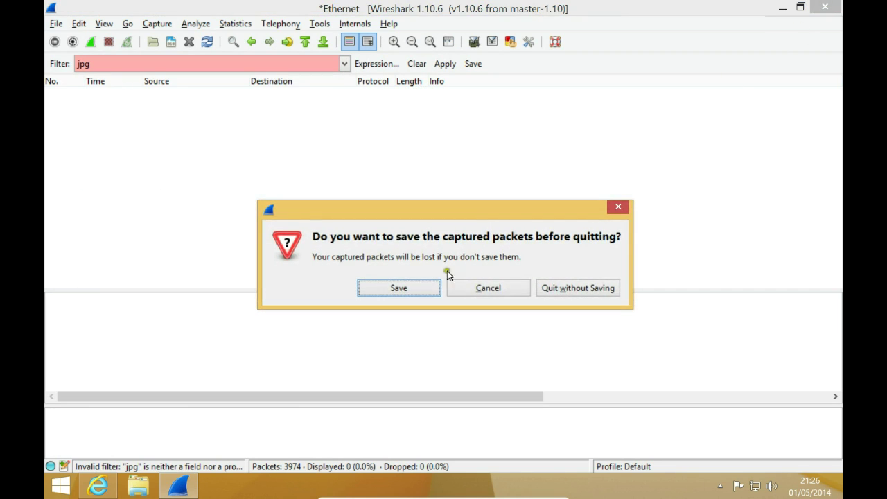
{"action": "left_click", "coordinate": [563, 288]}
Minimize the browser, open image_01 from the Desktop in Windows Photo Viewer, and page forward to image_04, enlarging it
{"action": "left_click", "coordinate": [781, 7]}
{"action": "double_click", "coordinate": [69, 179]}
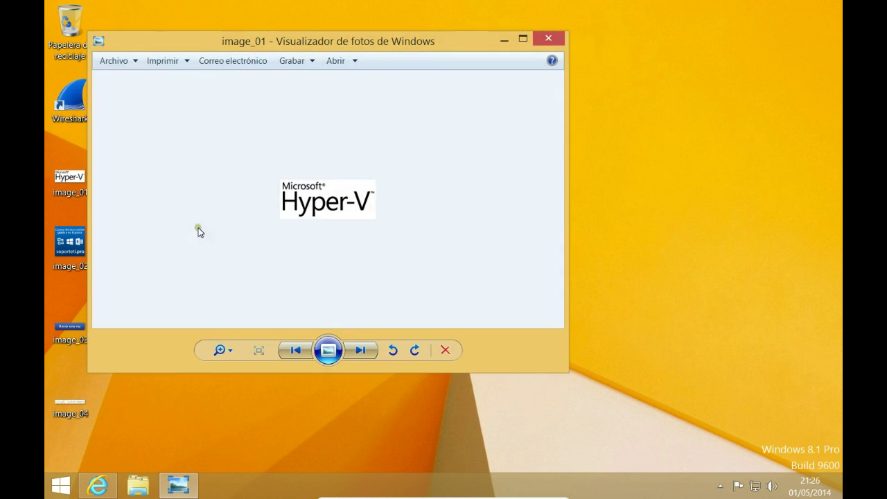
{"action": "key", "text": "Right"}
{"action": "key", "text": "Right"}
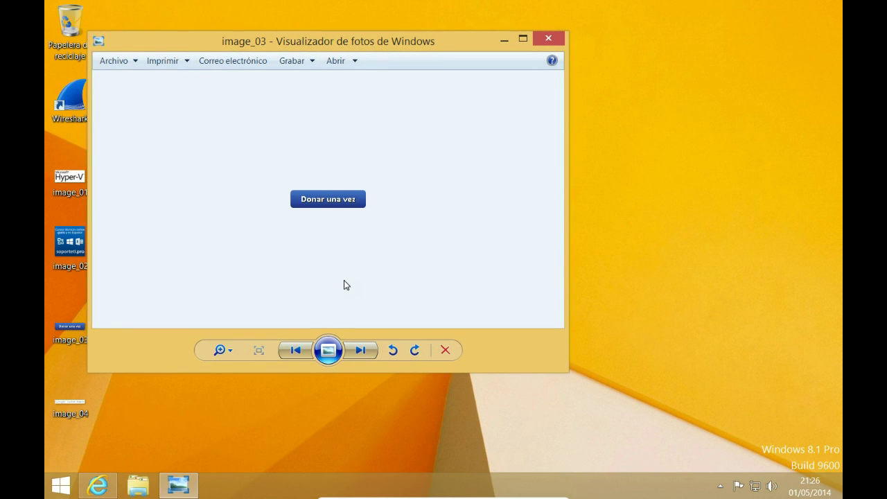
{"action": "key", "text": "Right"}
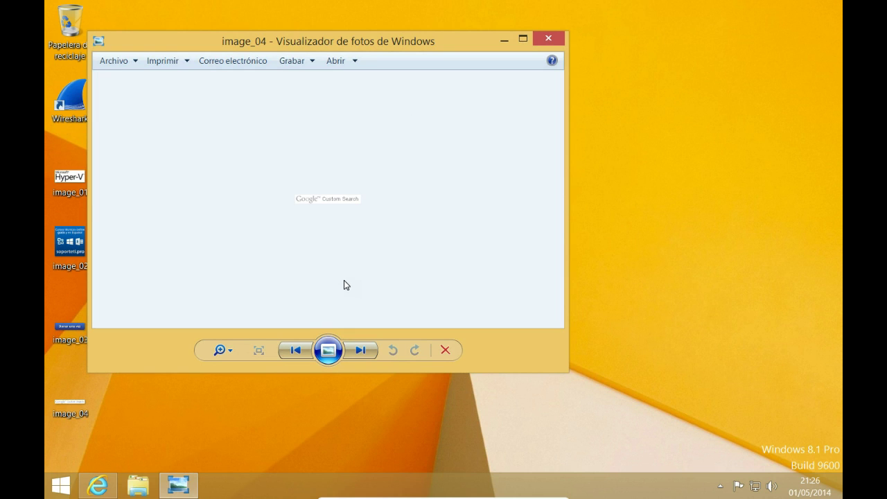
{"action": "scroll", "coordinate": [342, 206], "scroll_direction": "up", "scroll_amount": 2}
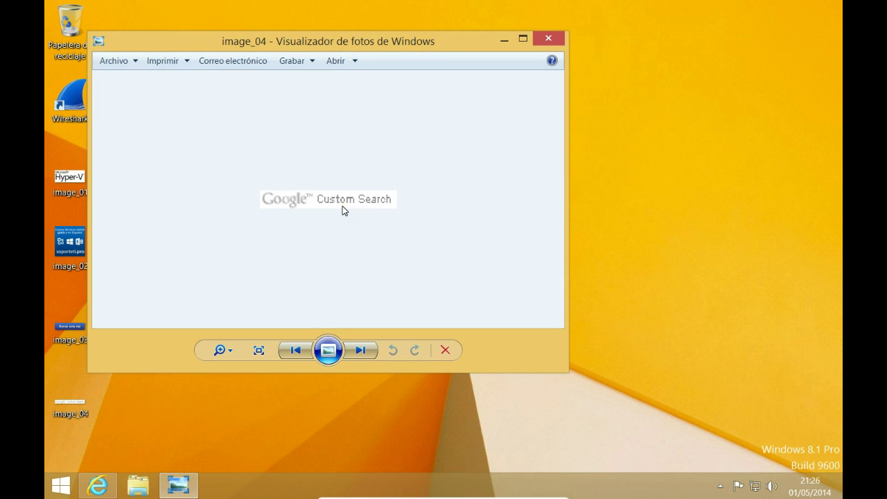
Page back through the exported images to image_01 and close the photo viewer
{"action": "key", "text": "Left"}
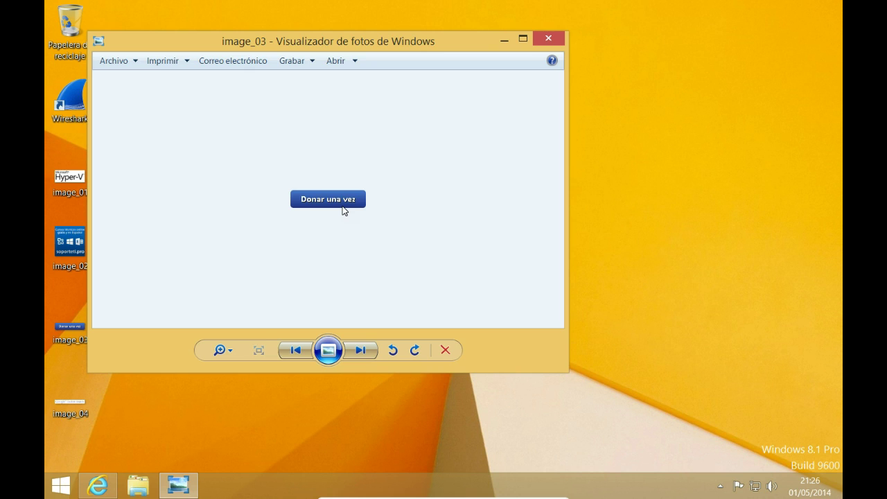
{"action": "key", "text": "Left"}
{"action": "key", "text": "Left"}
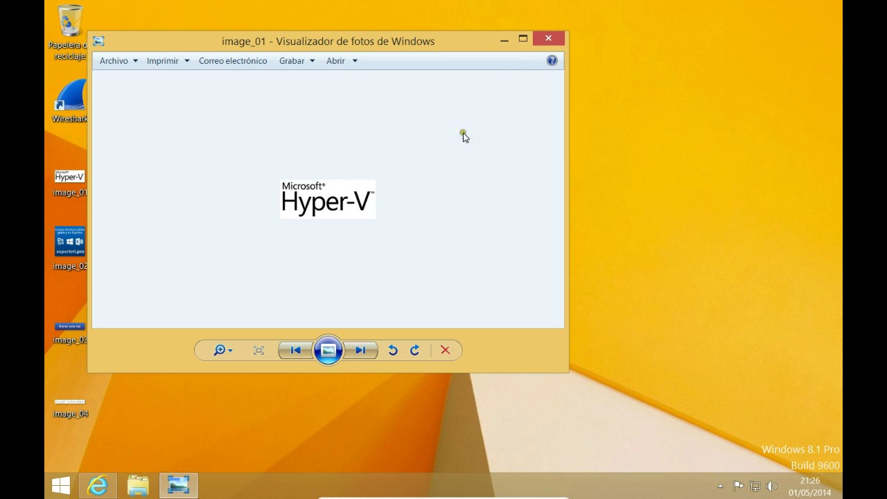
{"action": "left_click", "coordinate": [544, 38]}
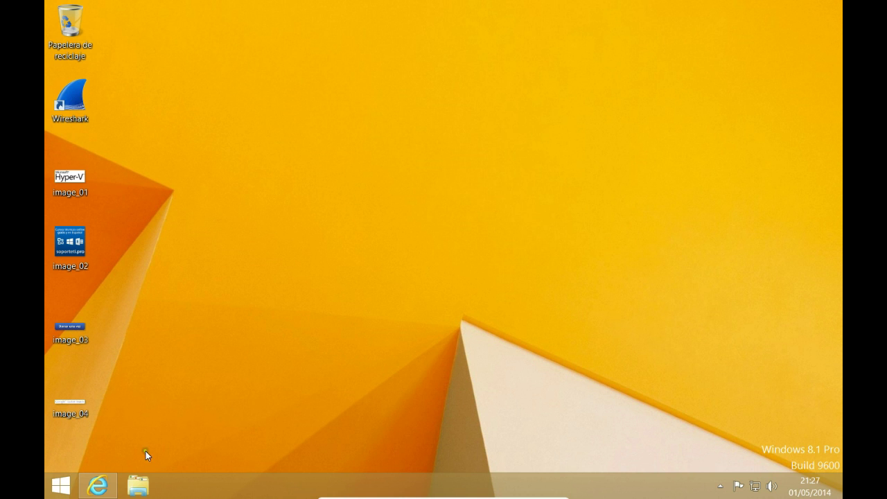
Switch to Internet Explorer and examine the images across the whole blog.soporteti.net/page/2/ page, returning to its beginning
{"action": "left_click", "coordinate": [97, 485]}
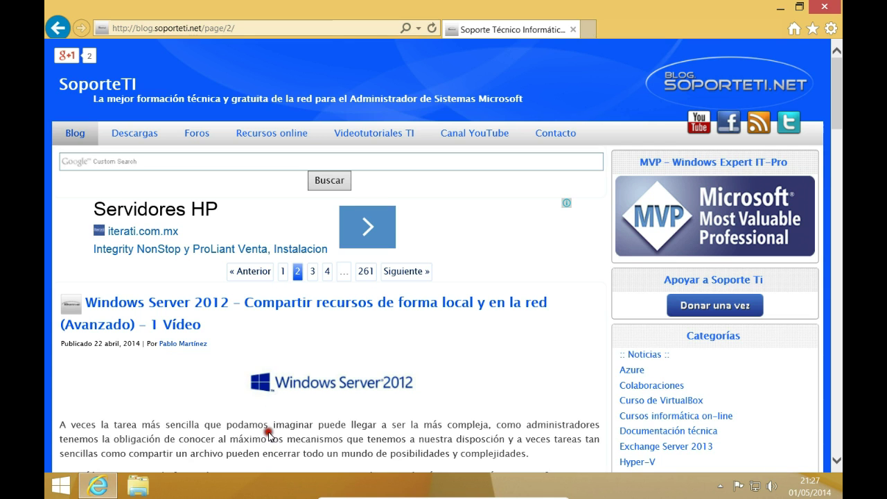
{"action": "scroll", "coordinate": [269, 433], "scroll_direction": "down", "scroll_amount": 5}
{"action": "scroll", "coordinate": [269, 435], "scroll_direction": "down", "scroll_amount": 15}
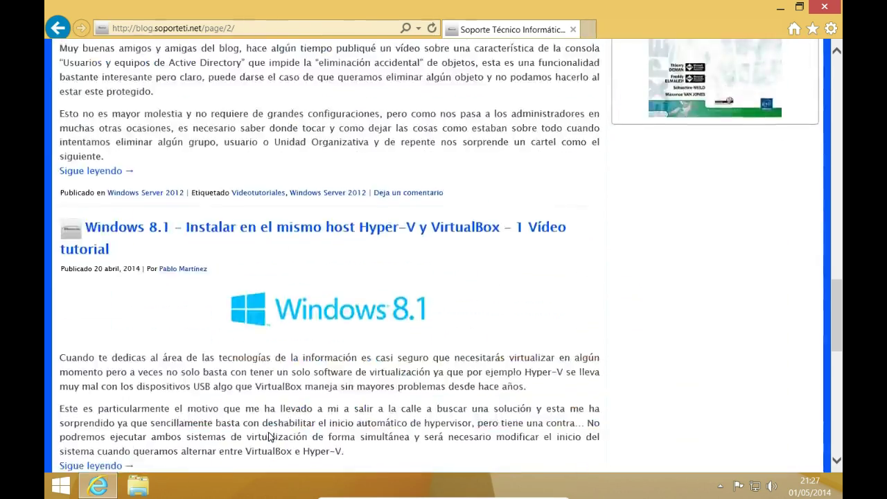
{"action": "scroll", "coordinate": [270, 436], "scroll_direction": "up", "scroll_amount": 20}
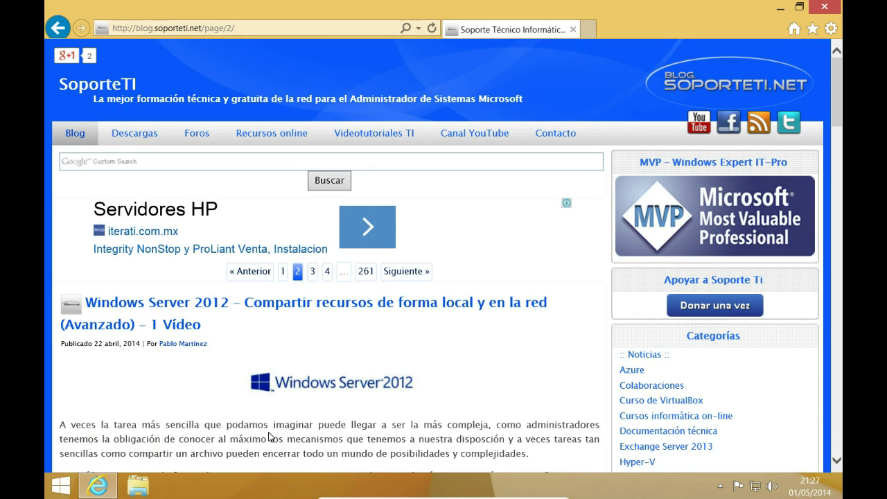
{"action": "scroll", "coordinate": [416, 443], "scroll_direction": "down", "scroll_amount": 5}
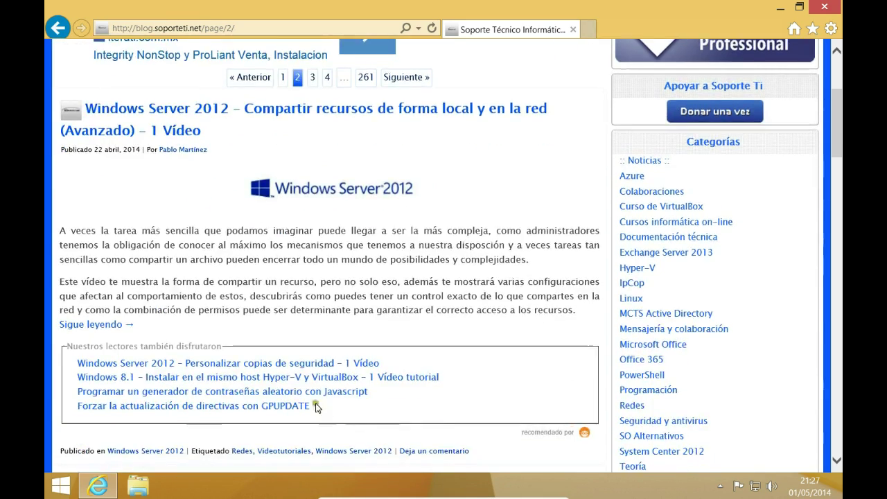
{"action": "scroll", "coordinate": [284, 389], "scroll_direction": "down", "scroll_amount": 10}
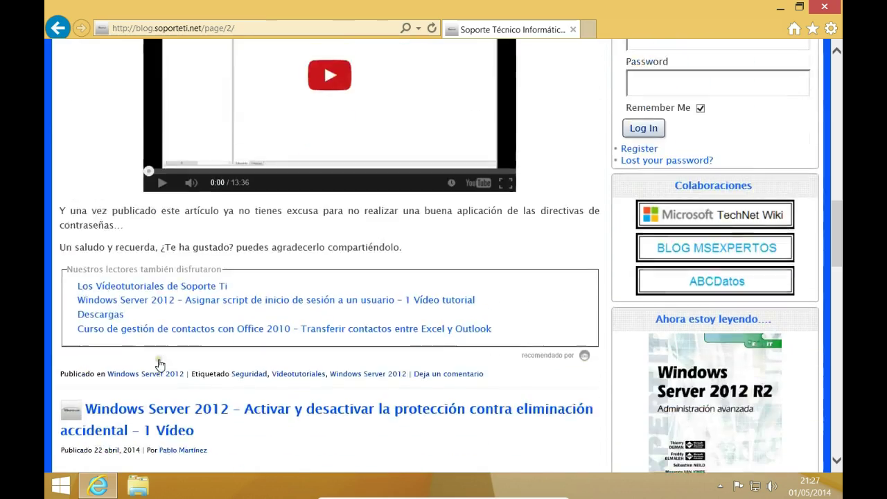
{"action": "scroll", "coordinate": [157, 364], "scroll_direction": "down", "scroll_amount": 5}
{"action": "scroll", "coordinate": [155, 365], "scroll_direction": "down", "scroll_amount": 4}
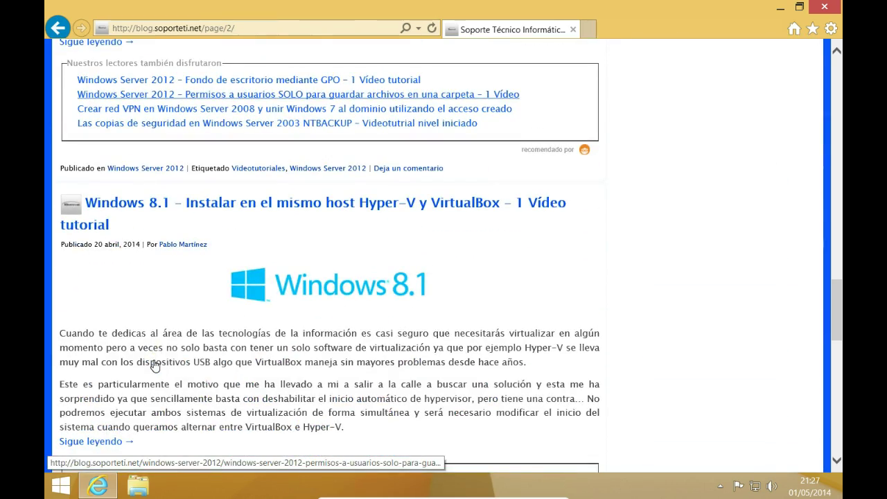
{"action": "scroll", "coordinate": [155, 366], "scroll_direction": "down", "scroll_amount": 5}
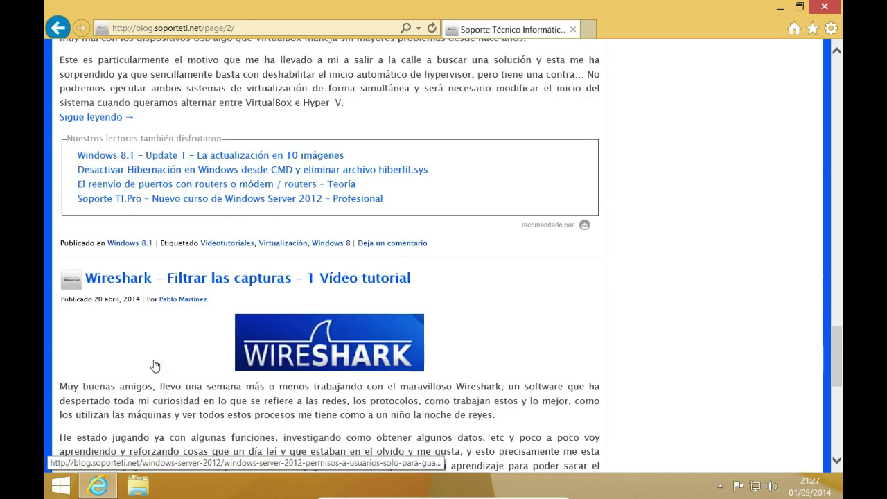
{"action": "scroll", "coordinate": [155, 366], "scroll_direction": "down", "scroll_amount": 4}
{"action": "scroll", "coordinate": [155, 366], "scroll_direction": "down", "scroll_amount": 3}
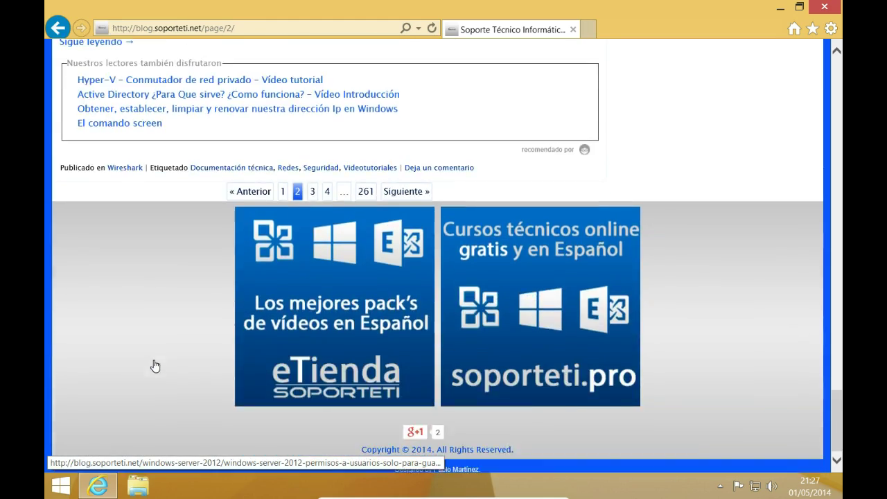
{"action": "scroll", "coordinate": [155, 366], "scroll_direction": "up", "scroll_amount": 20}
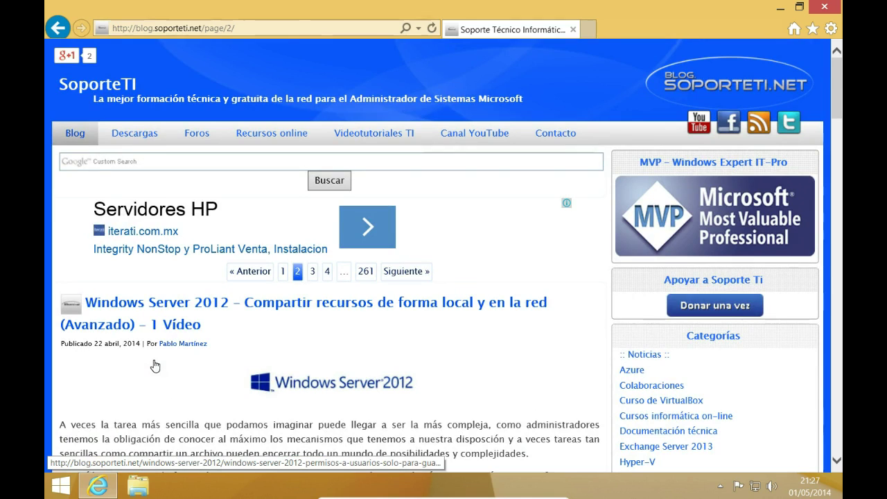